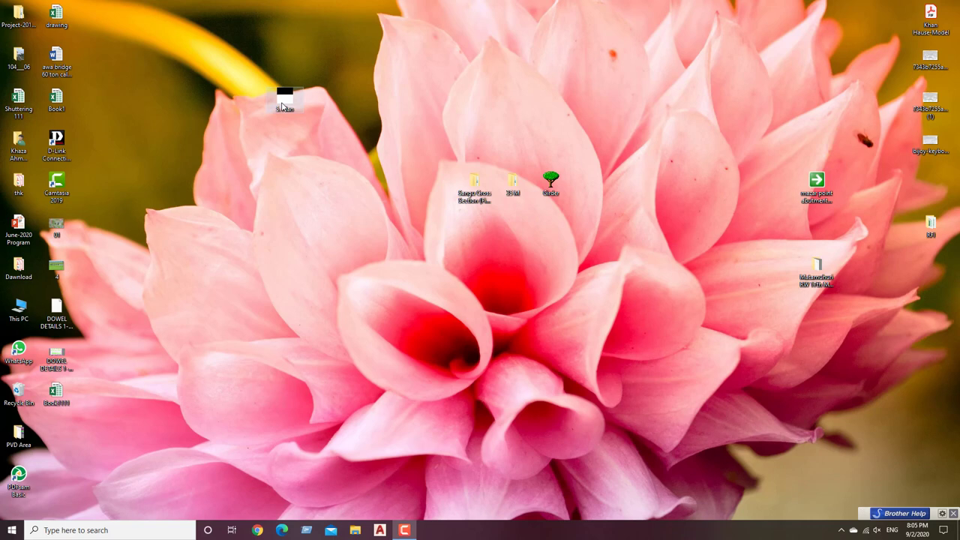
- Launch AutoCAD 2017 and open 5. Plan.dwg from its desktop icon
double_click(282, 105)
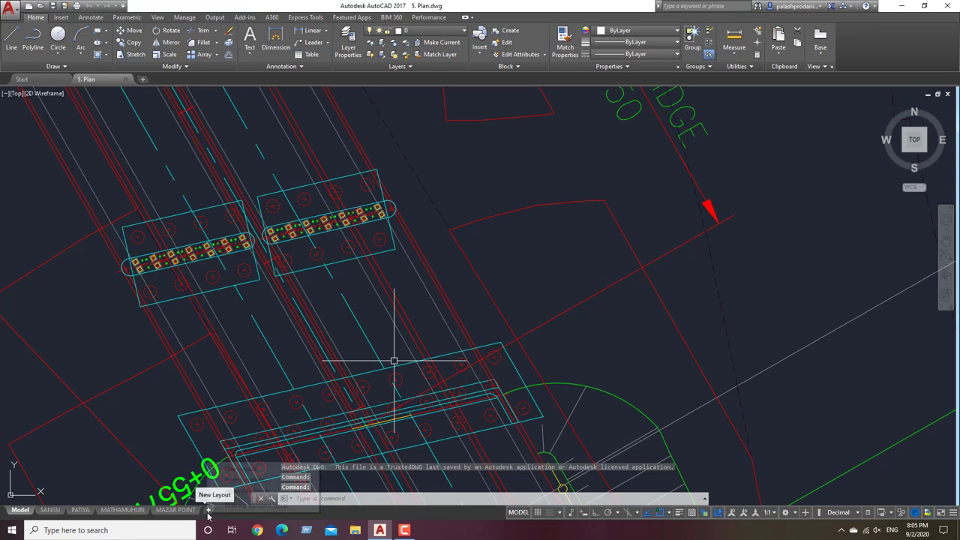
- Insert Layout1 from the cover lattr template on drive E as a new layout
right_click(207, 510)
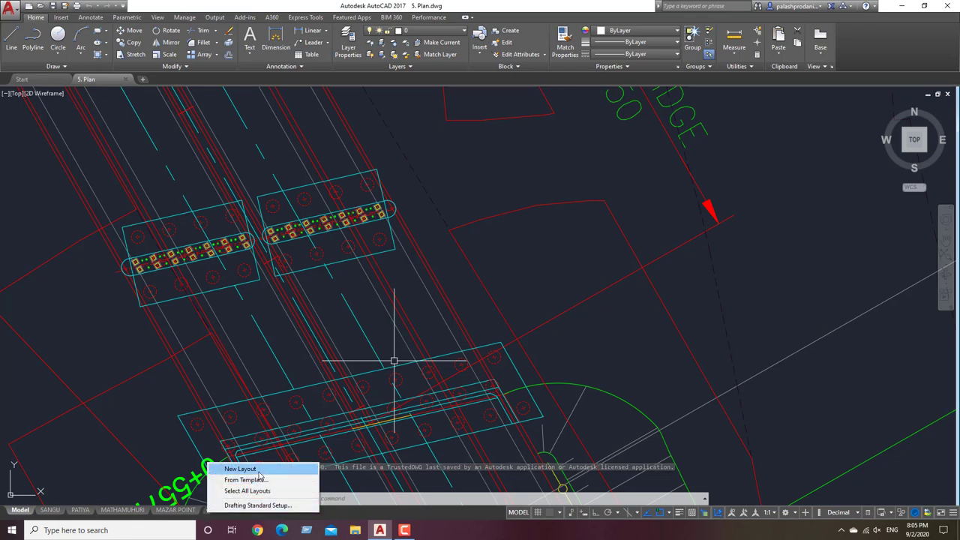
click(255, 479)
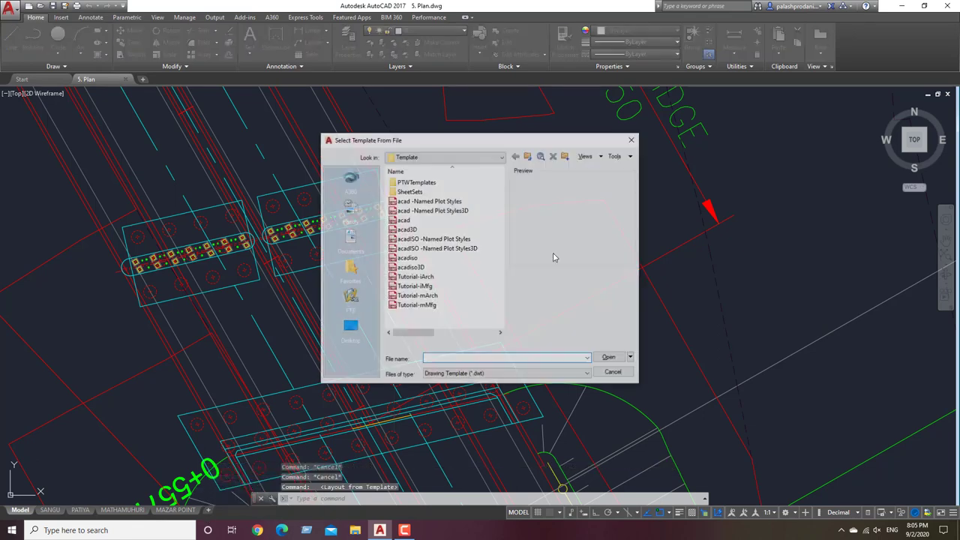
click(499, 156)
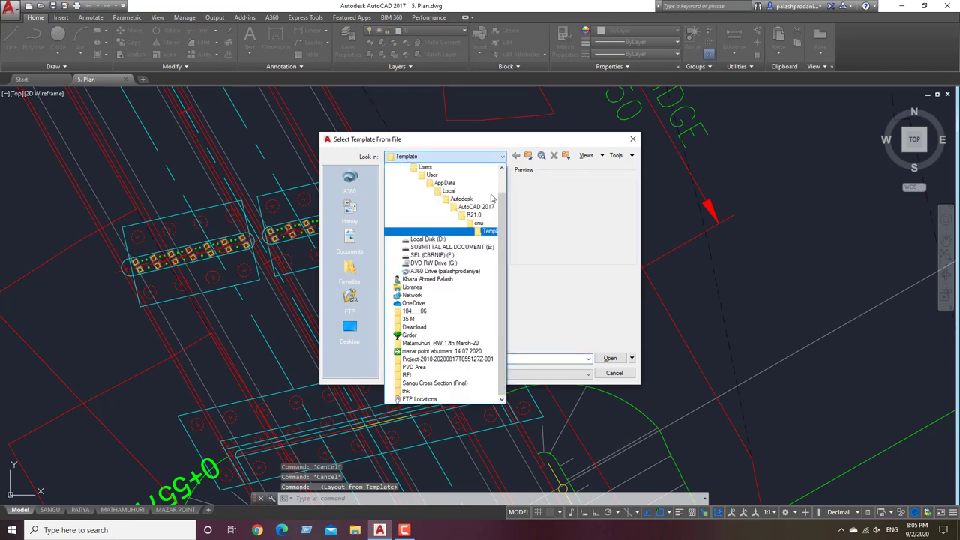
click(449, 255)
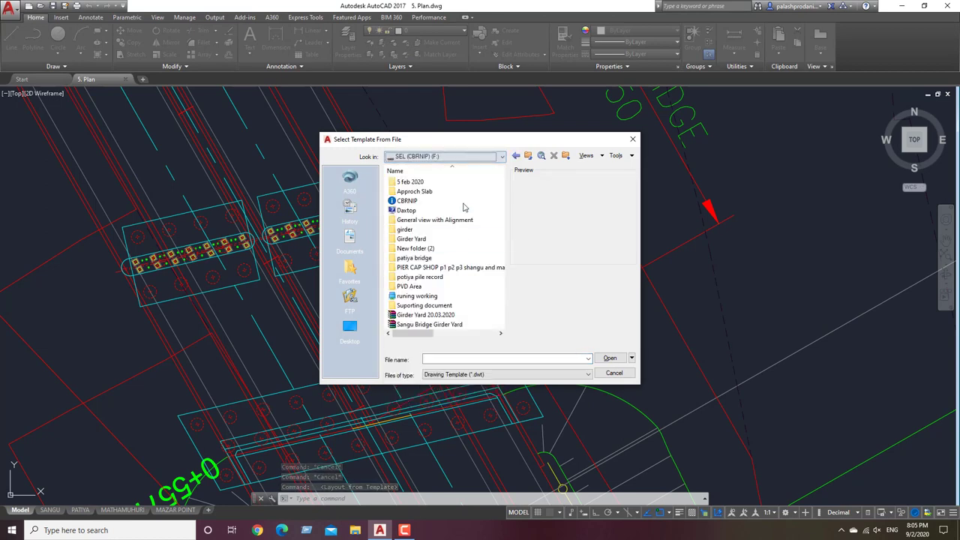
click(502, 157)
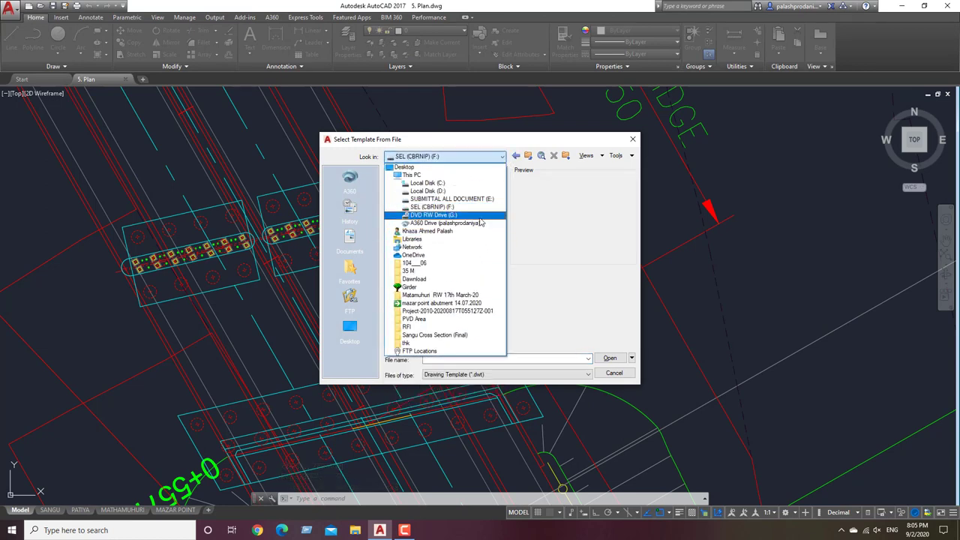
click(486, 201)
scroll(465, 311, down, 2)
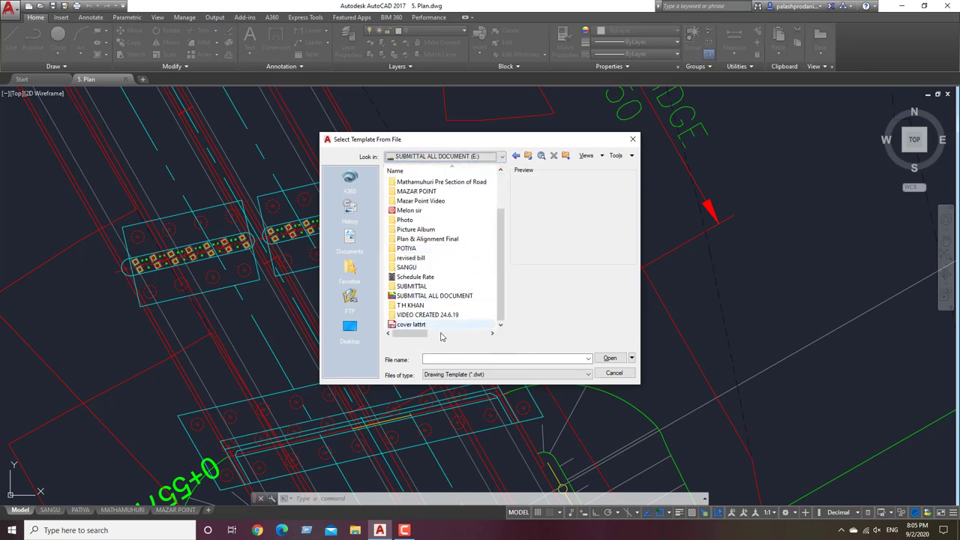
click(423, 325)
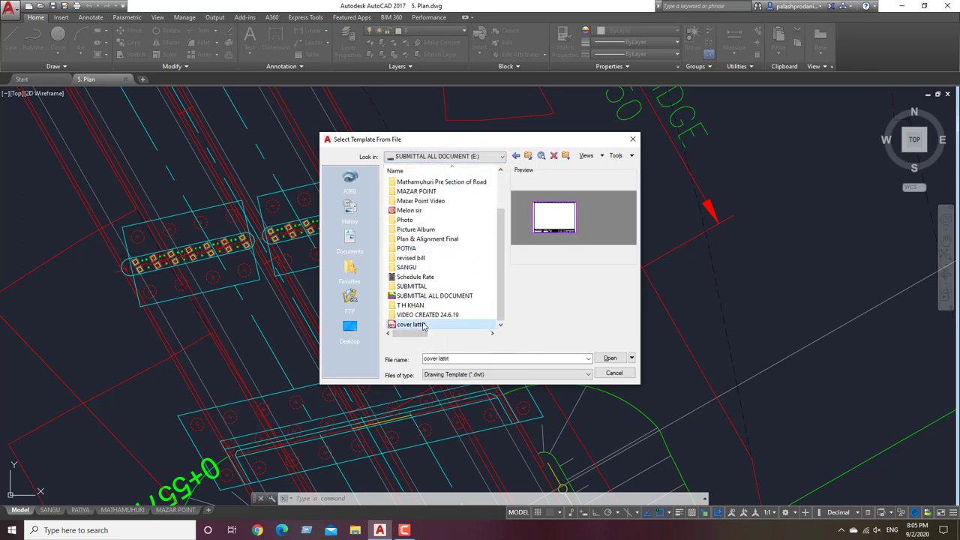
click(609, 359)
click(534, 229)
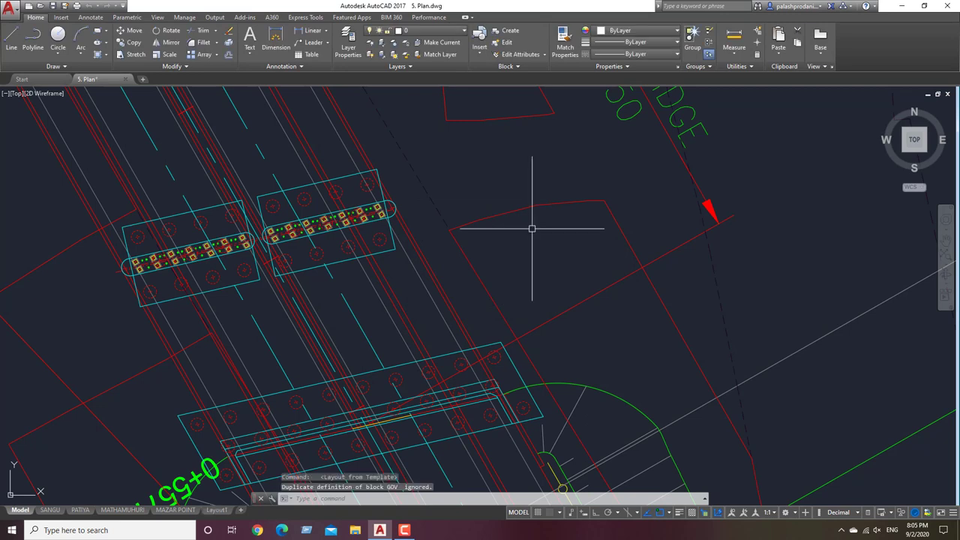
- On Layout1, draw a viewport from the sheet's top-left corner down to the title block
click(217, 510)
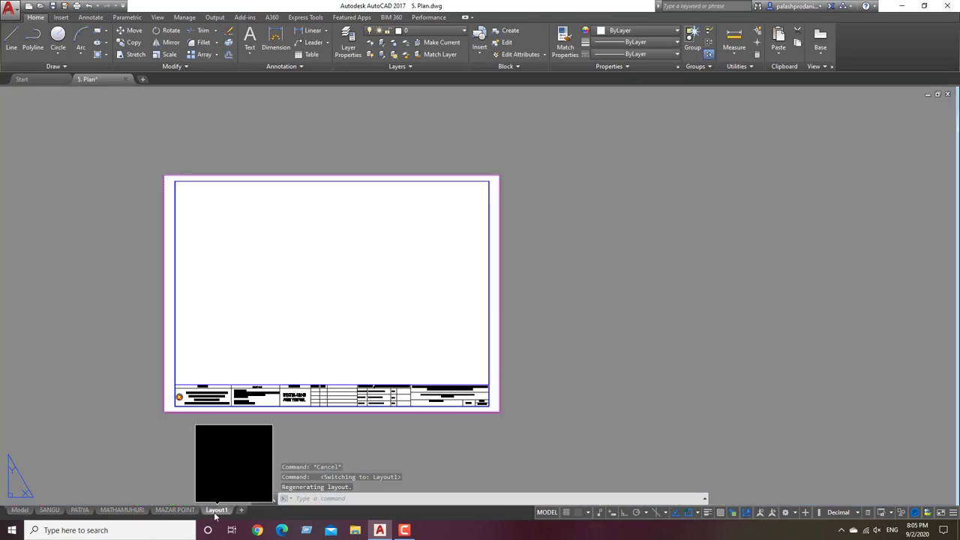
click(704, 332)
click(654, 286)
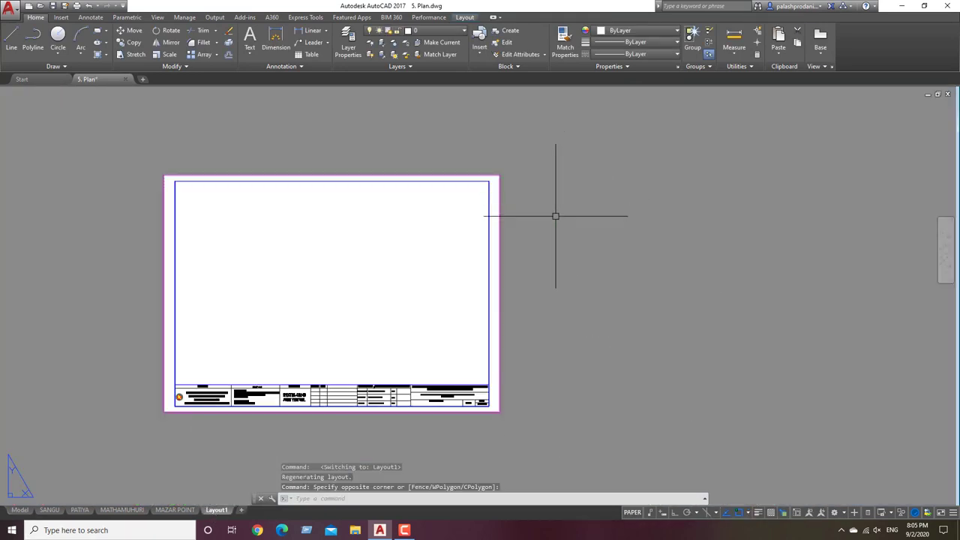
click(417, 272)
click(296, 224)
text(e)
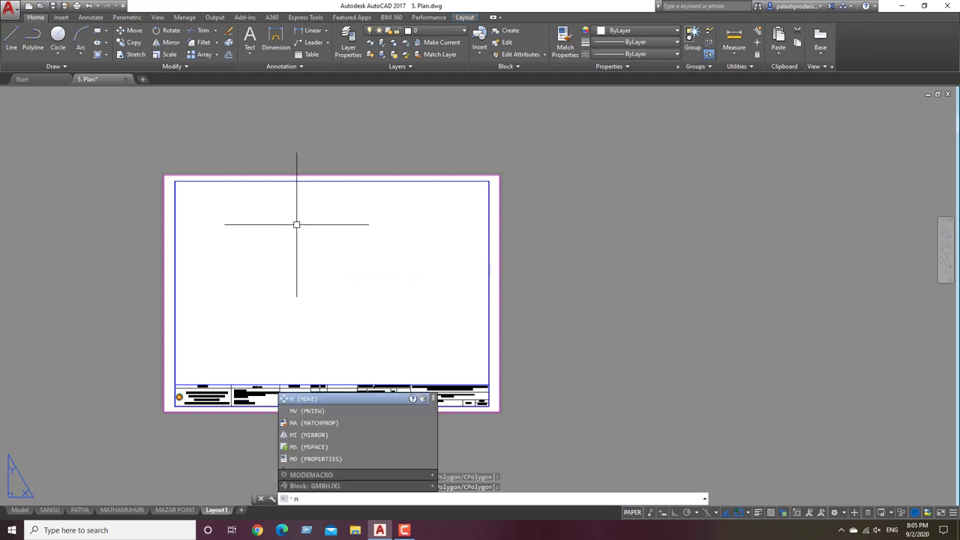
text(v)
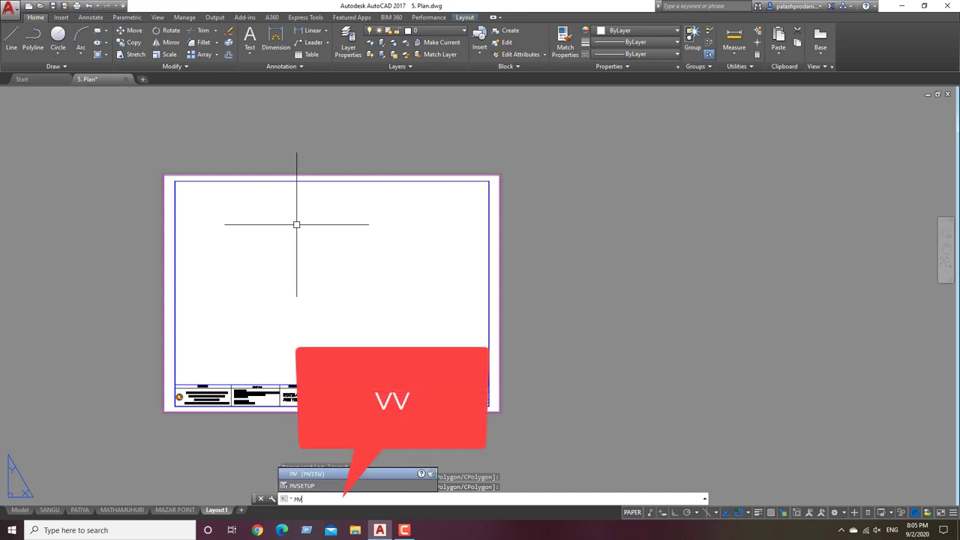
key(Return)
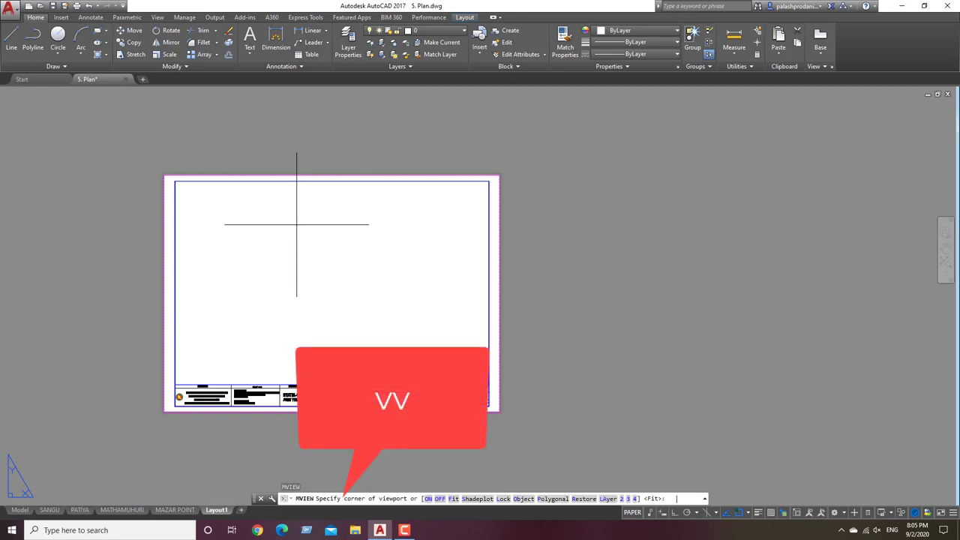
click(175, 181)
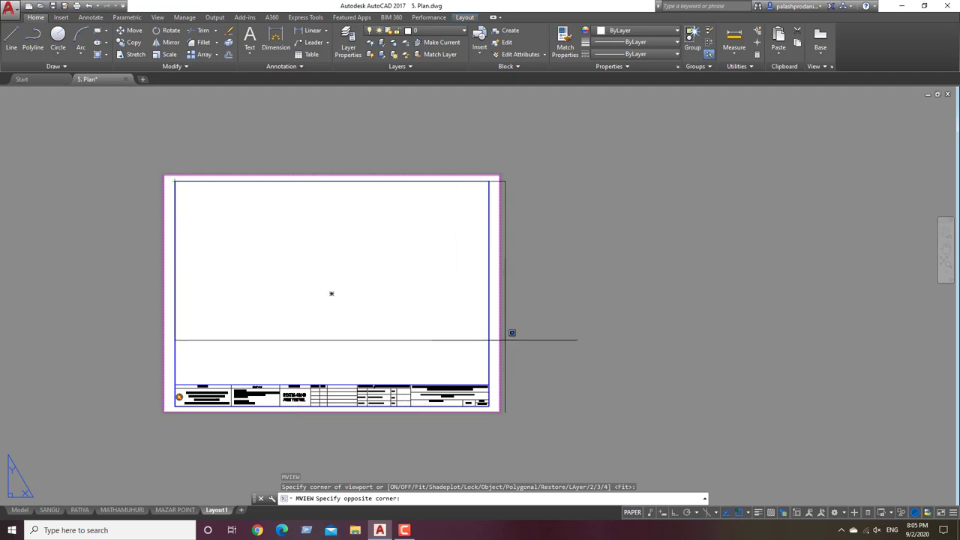
click(489, 384)
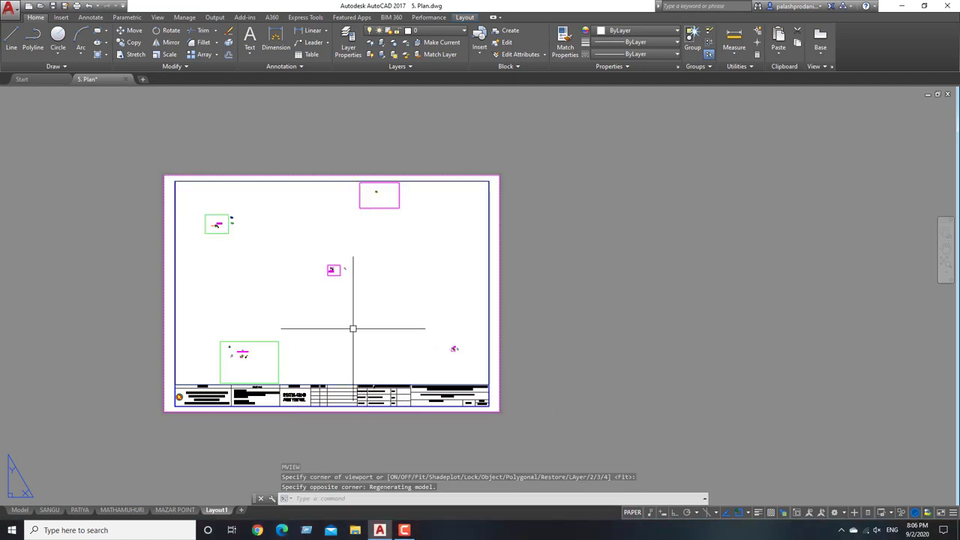
- Activate the Layout1 viewport and zoom in on the road plan
double_click(345, 307)
scroll(328, 267, up, 5)
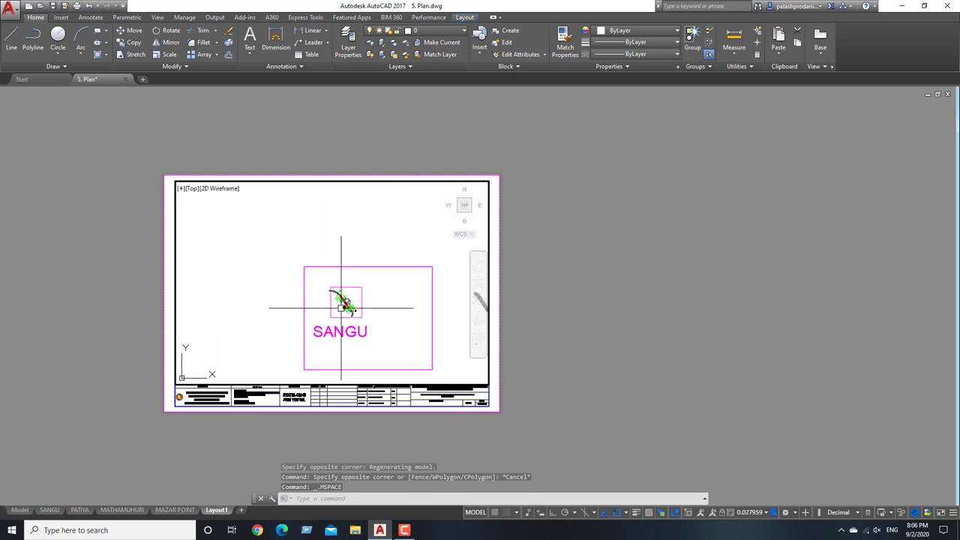
scroll(338, 305, down, 6)
scroll(341, 305, down, 4)
scroll(368, 258, up, 3)
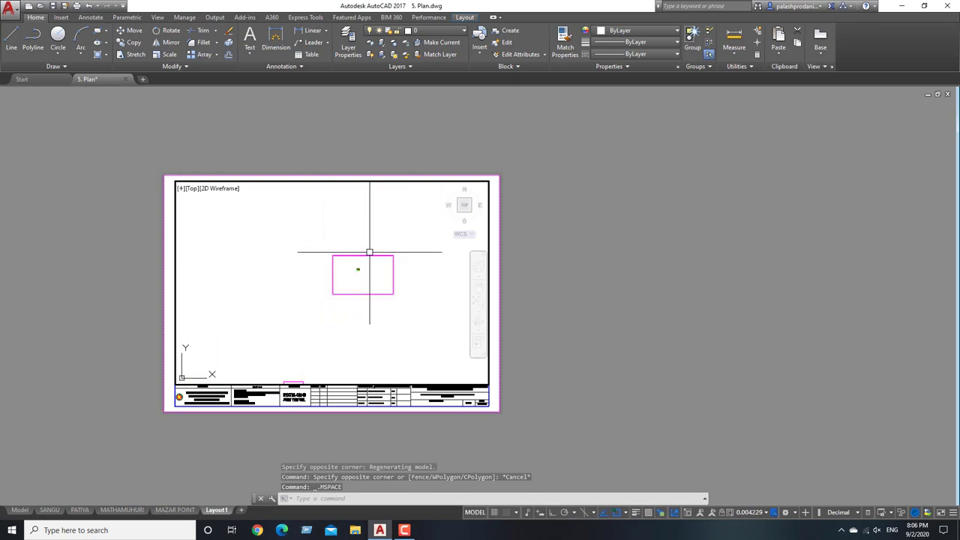
scroll(360, 255, up, 2)
scroll(360, 280, down, 2)
scroll(419, 297, up, 3)
scroll(418, 297, down, 4)
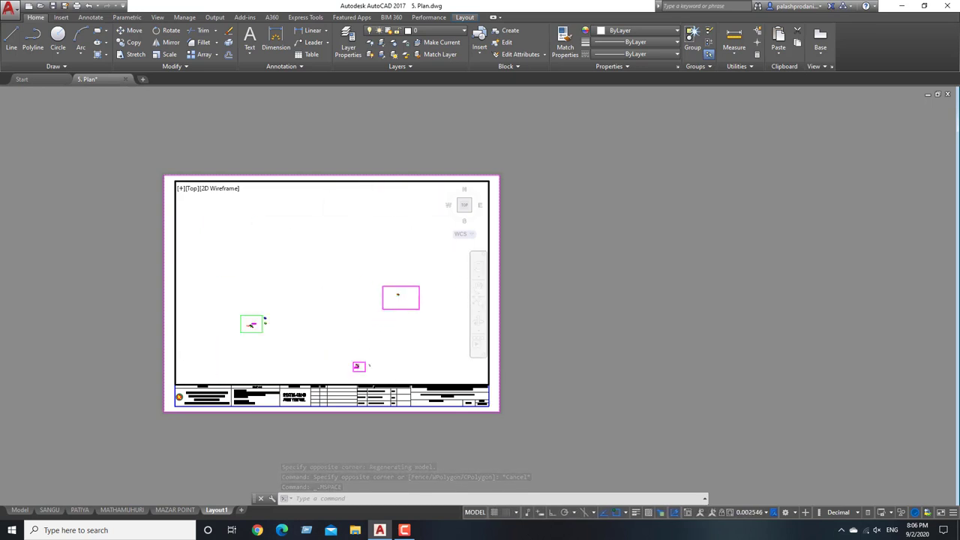
scroll(323, 311, up, 3)
scroll(251, 330, up, 3)
scroll(250, 331, up, 3)
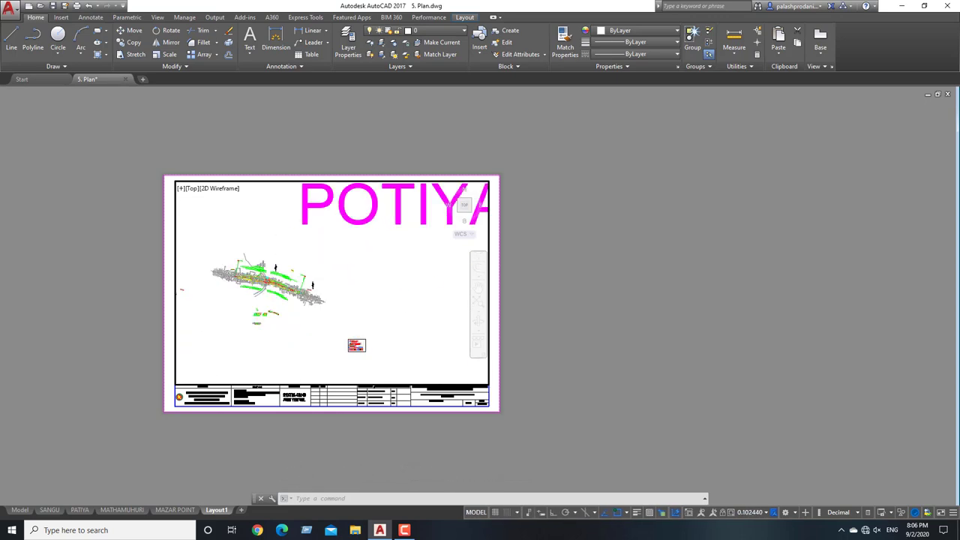
scroll(253, 270, up, 3)
scroll(237, 268, up, 2)
scroll(300, 300, up, 2)
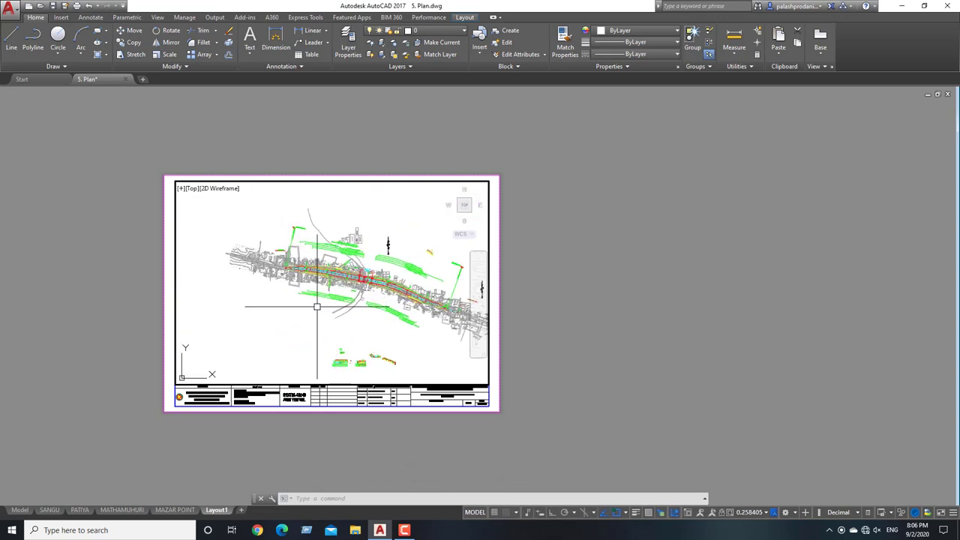
scroll(323, 309, up, 1)
scroll(330, 314, up, 3)
scroll(342, 317, down, 2)
scroll(450, 225, down, 2)
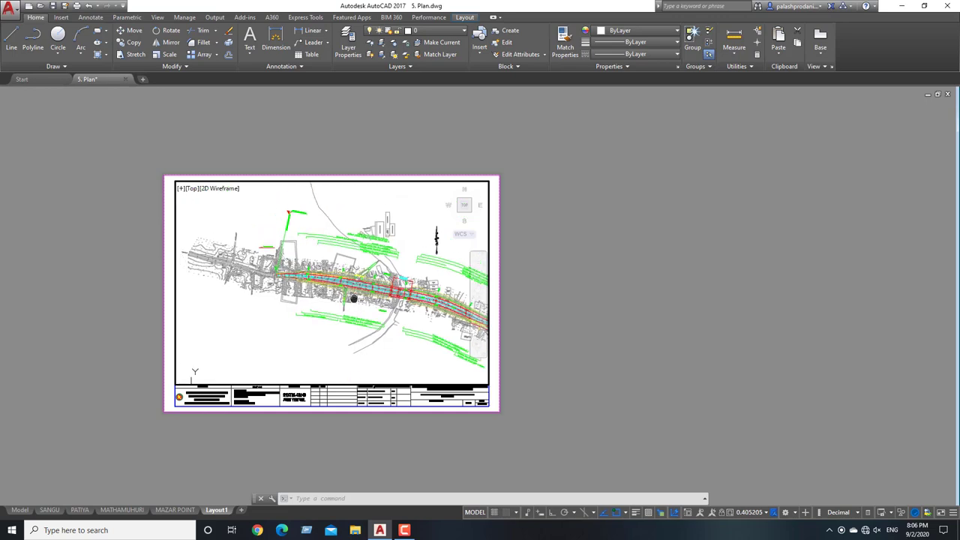
scroll(406, 335, up, 1)
scroll(406, 335, up, 1)
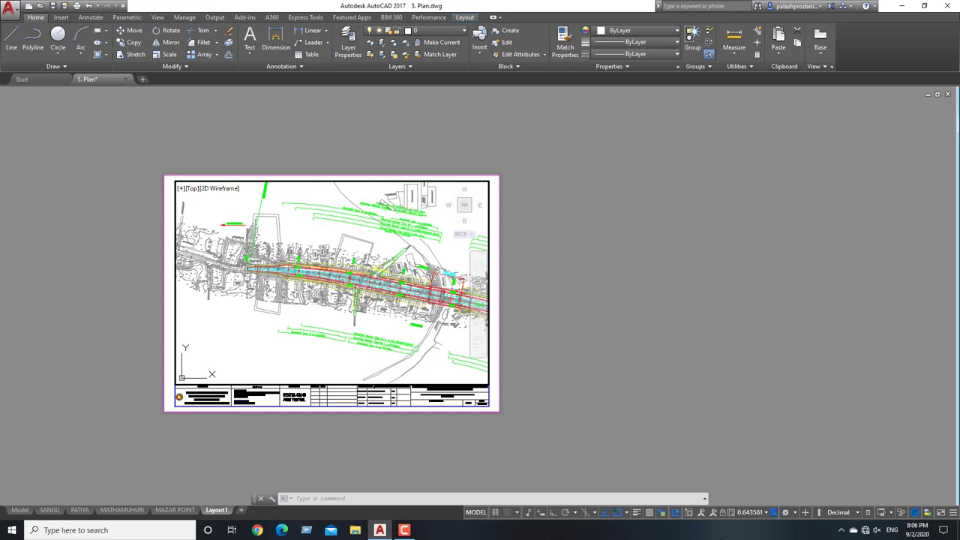
- Set the viewport scale to 1:1000 and pan to frame the road alignment
click(750, 513)
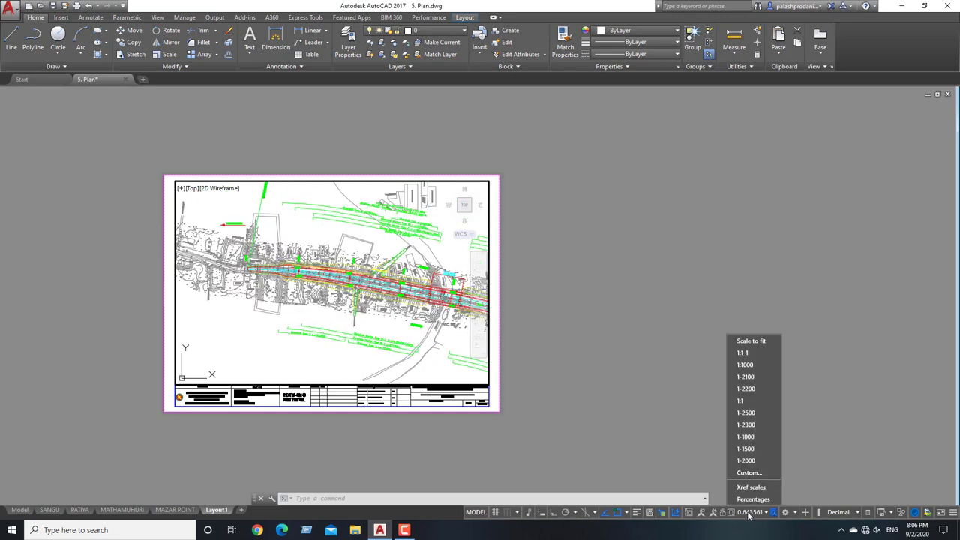
click(745, 365)
mouse_move(377, 312)
middle_down()
mouse_move(429, 346)
mouse_move(371, 349)
middle_up()
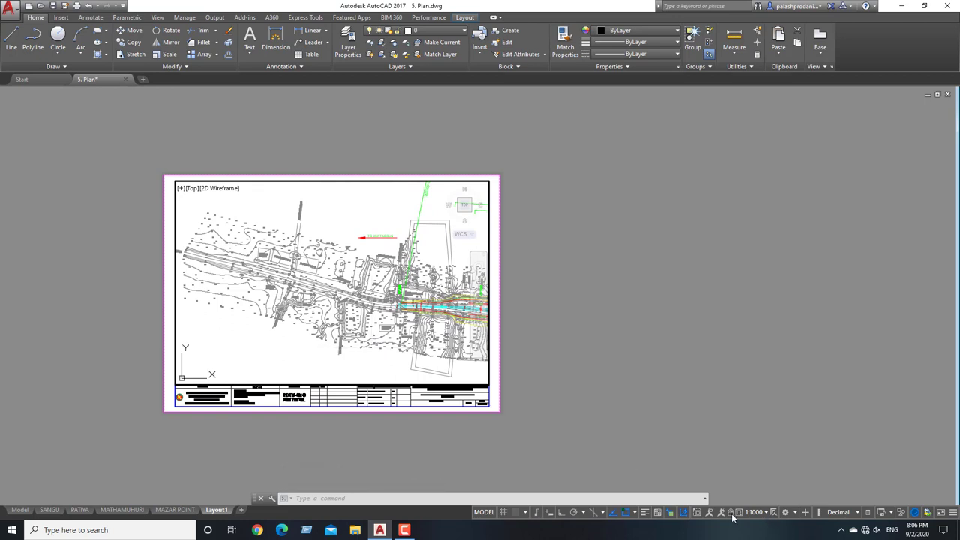
- Select the road-plan viewport frame and copy it to the right of the original sheet
double_click(762, 357)
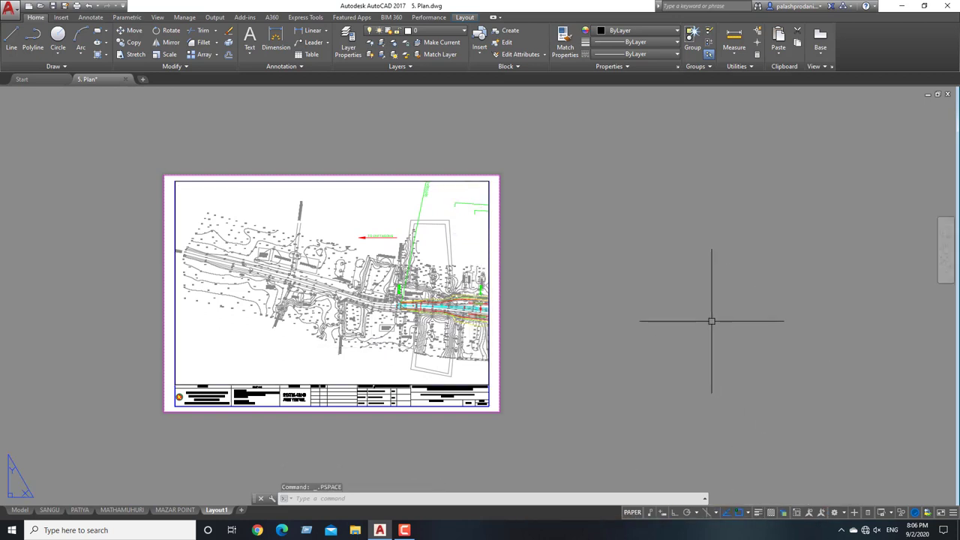
click(491, 379)
click(533, 409)
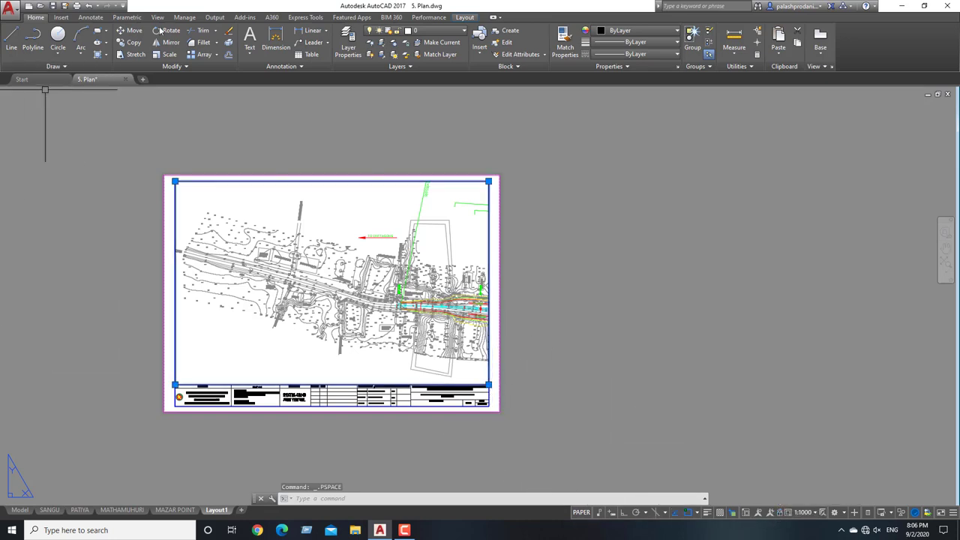
click(130, 43)
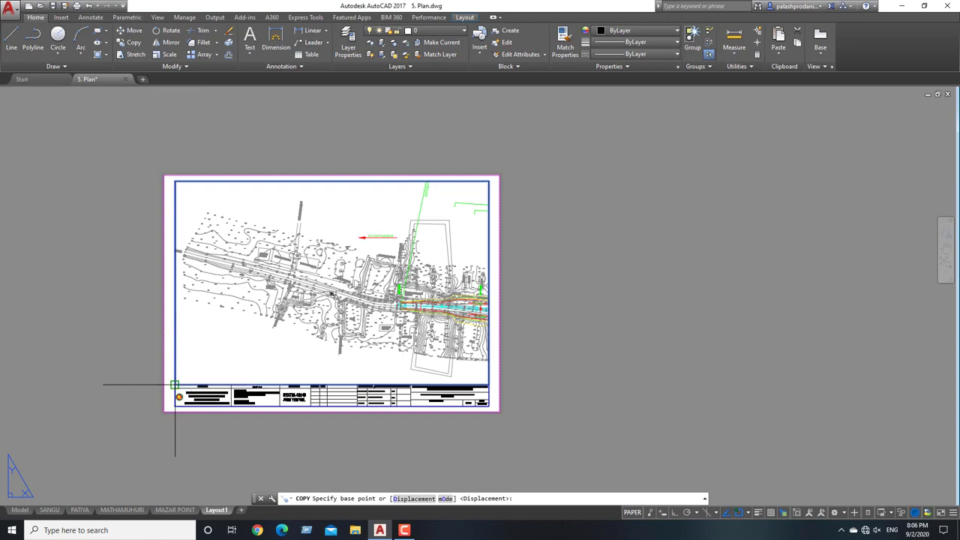
click(175, 385)
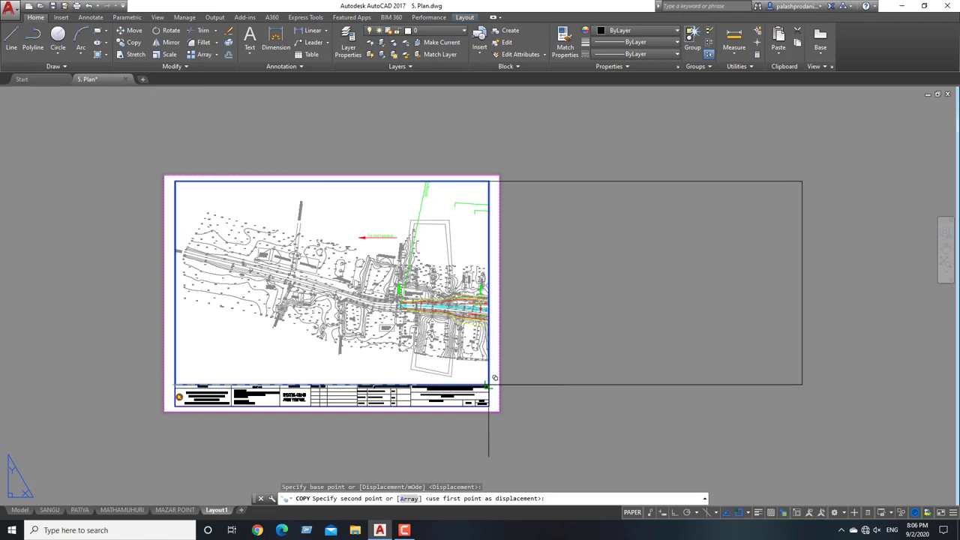
scroll(491, 400, up, 2)
scroll(488, 400, up, 2)
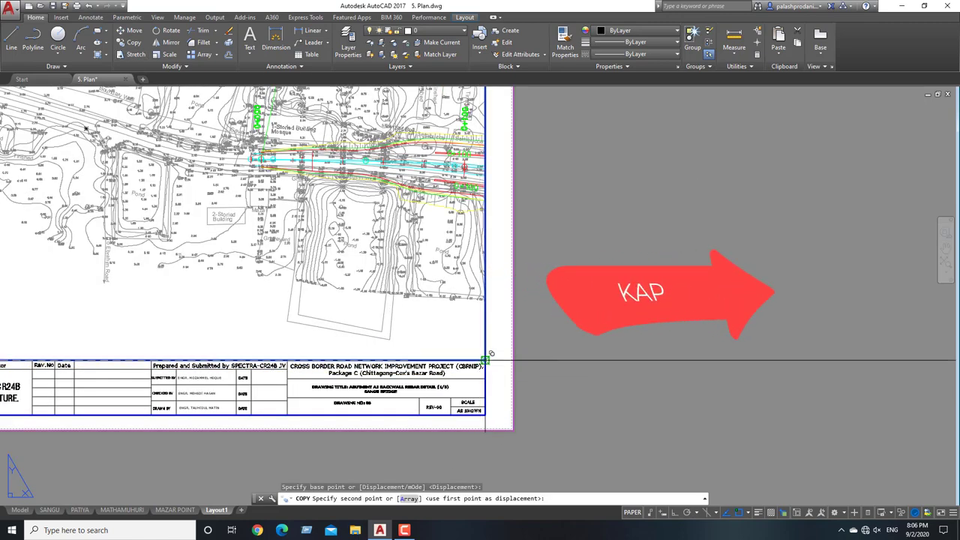
click(485, 360)
scroll(528, 366, down, 5)
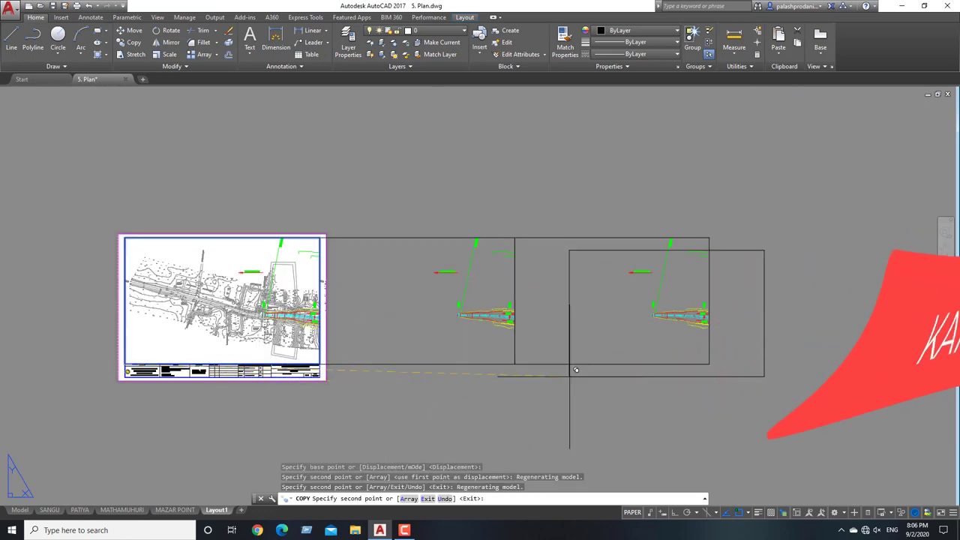
key(Escape)
key(Escape)
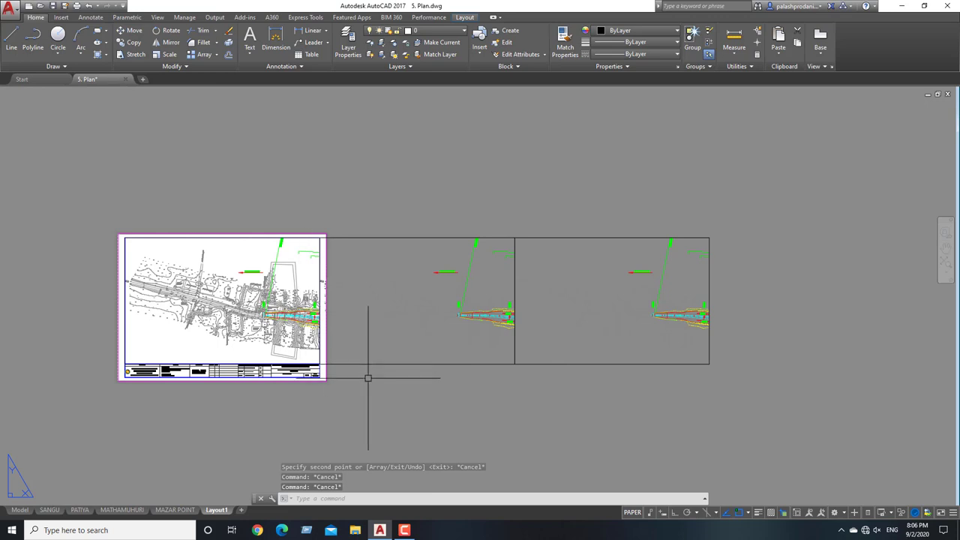
- Start the VPSYNC viewport synchronisation command from the command line
click(345, 414)
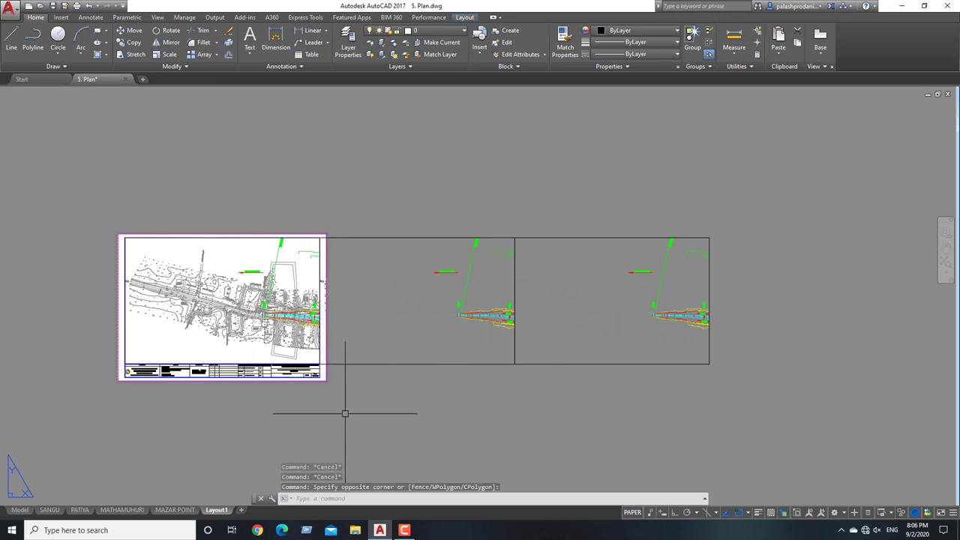
click(342, 498)
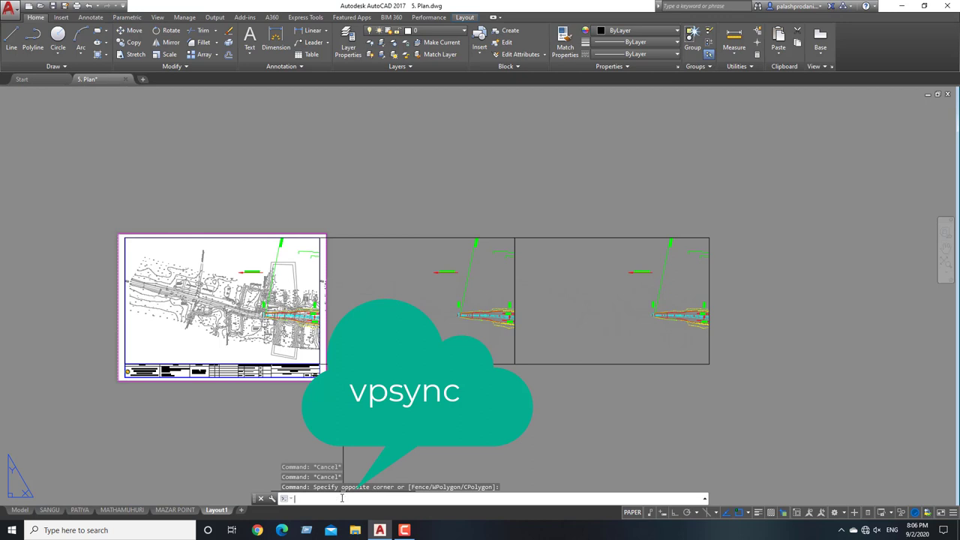
text(vp)
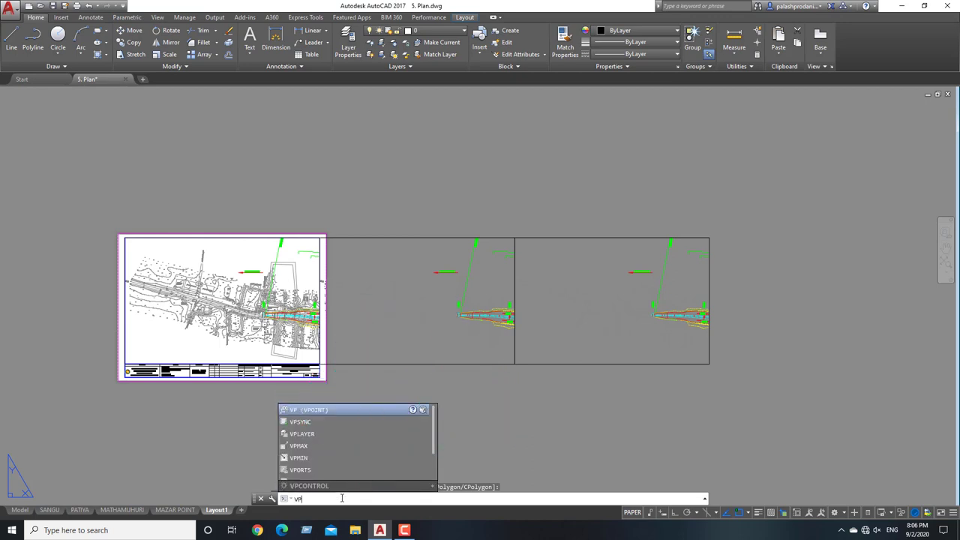
text(Srnc)
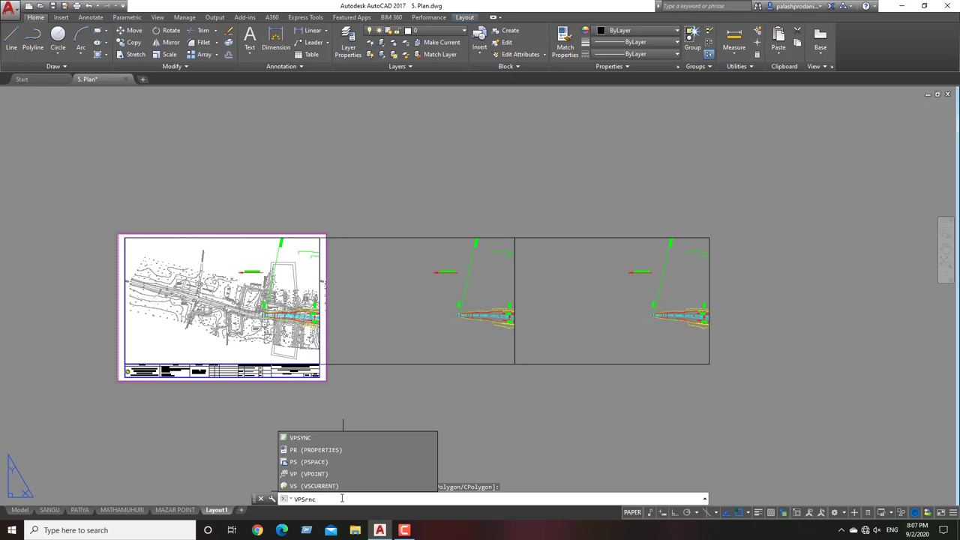
text(e)
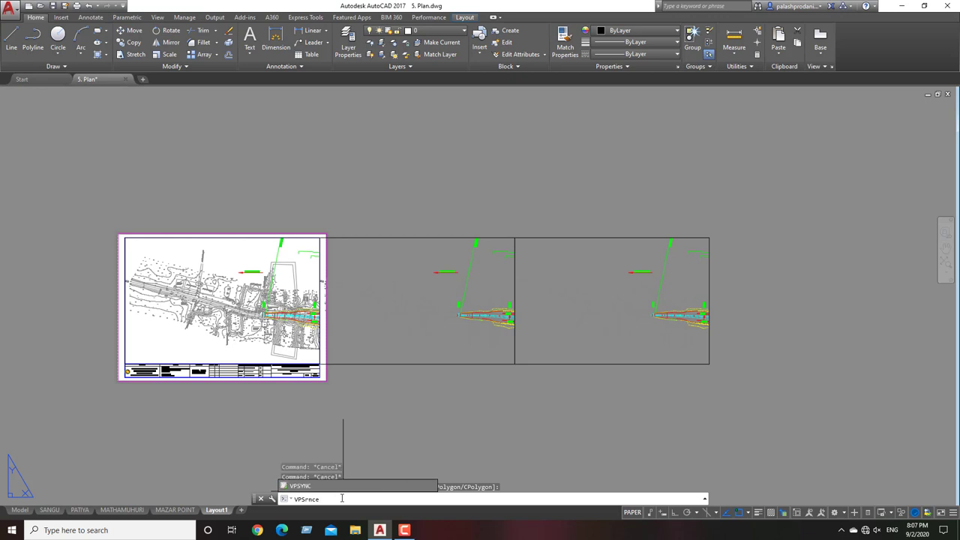
key(Return)
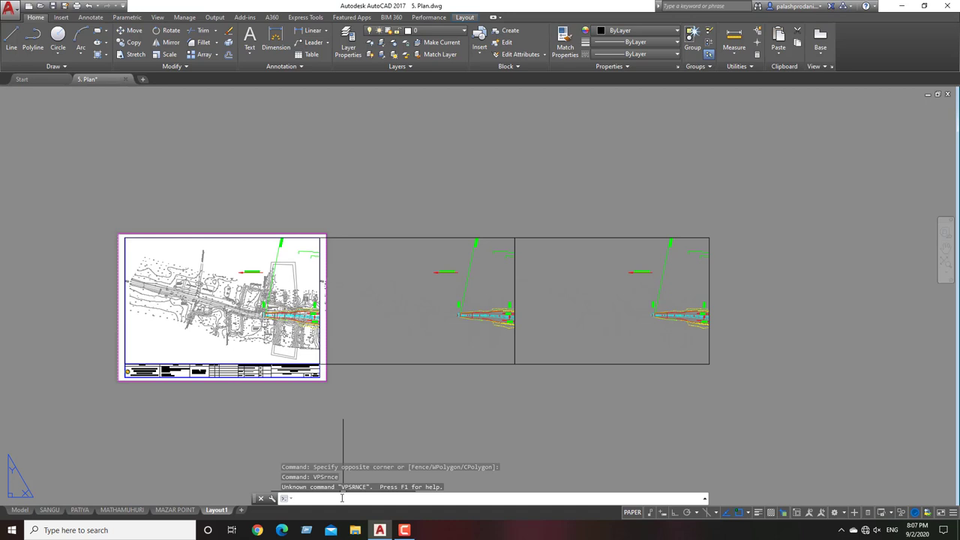
text(vp)
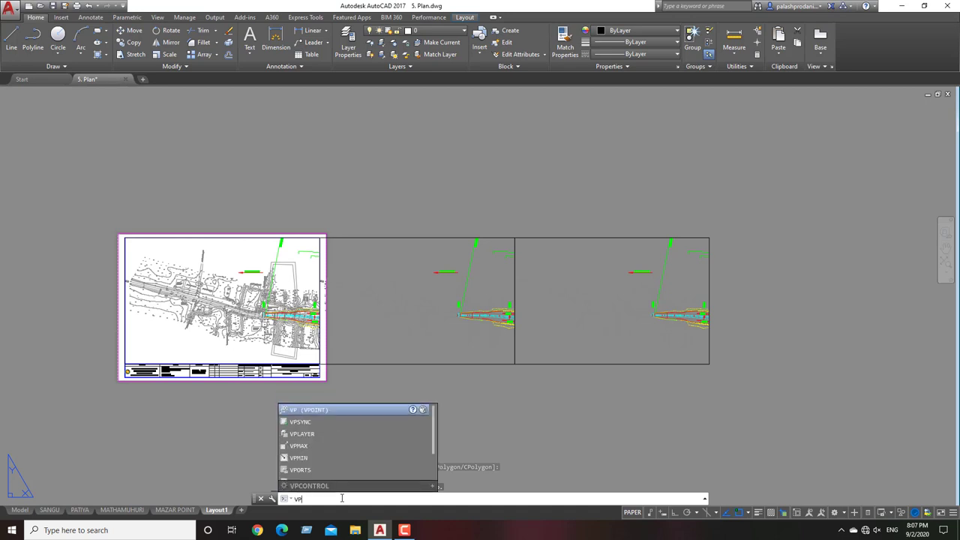
text(Sy)
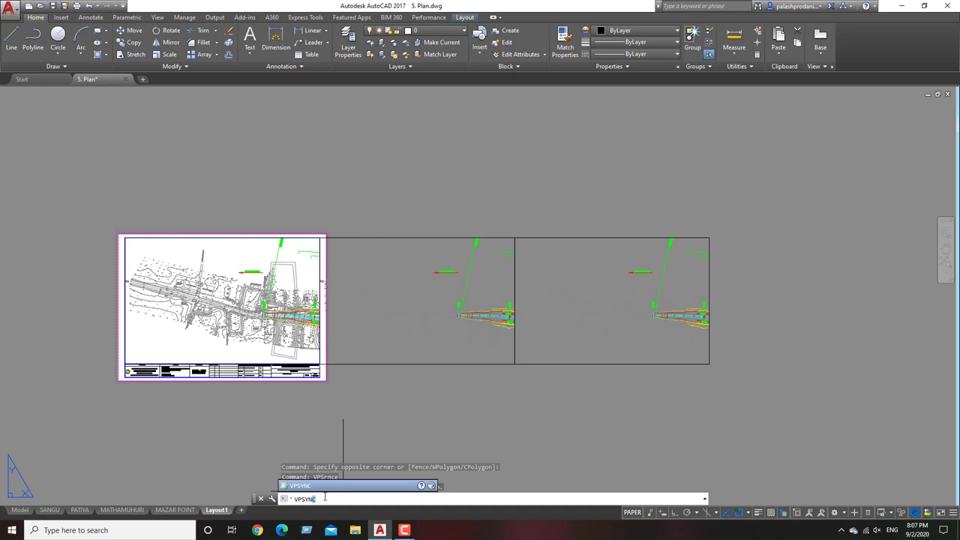
key(Return)
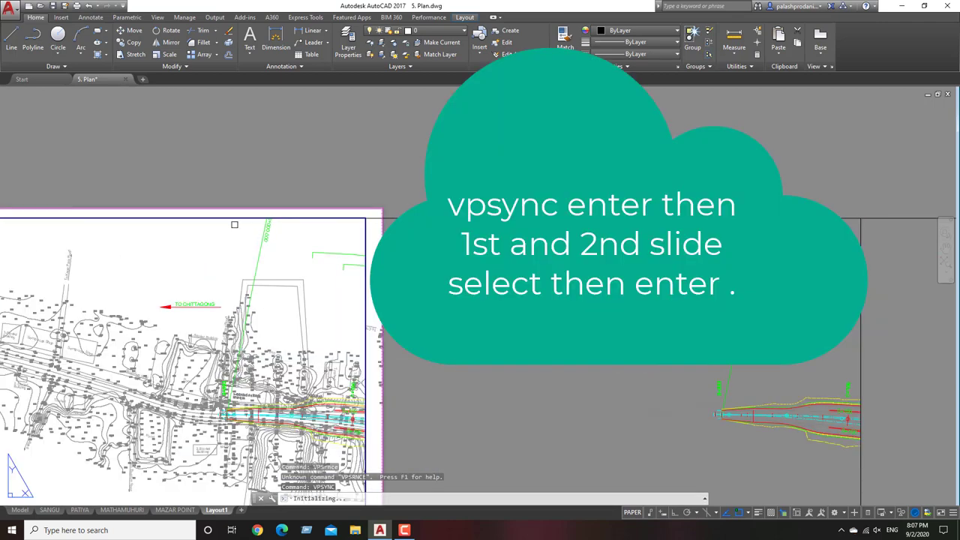
- Use the first sheet's viewport as master and align the middle viewport to it
click(232, 218)
click(279, 260)
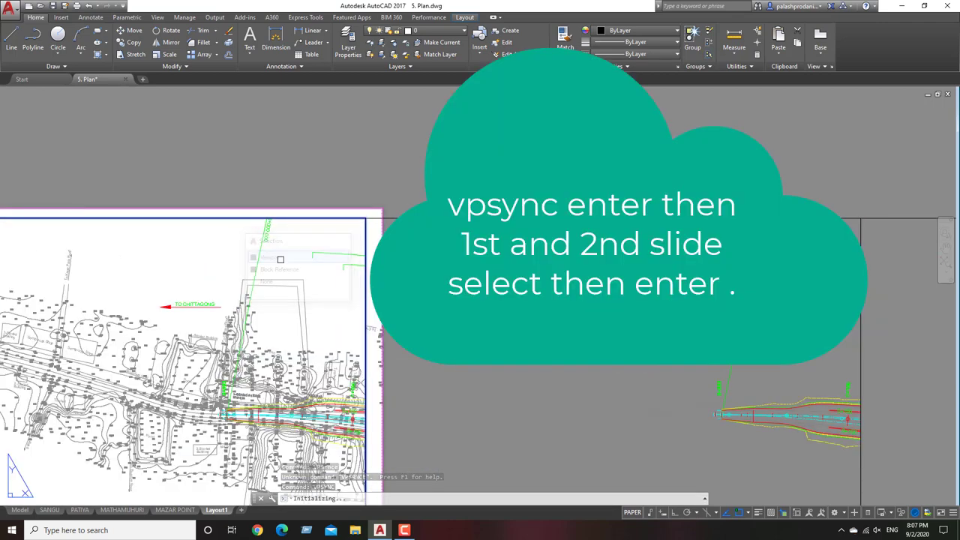
click(450, 219)
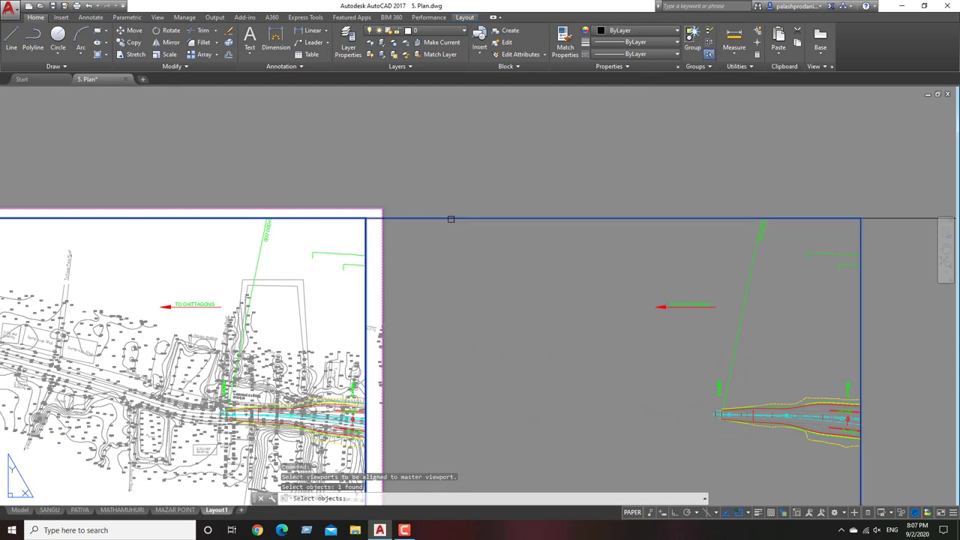
key(Return)
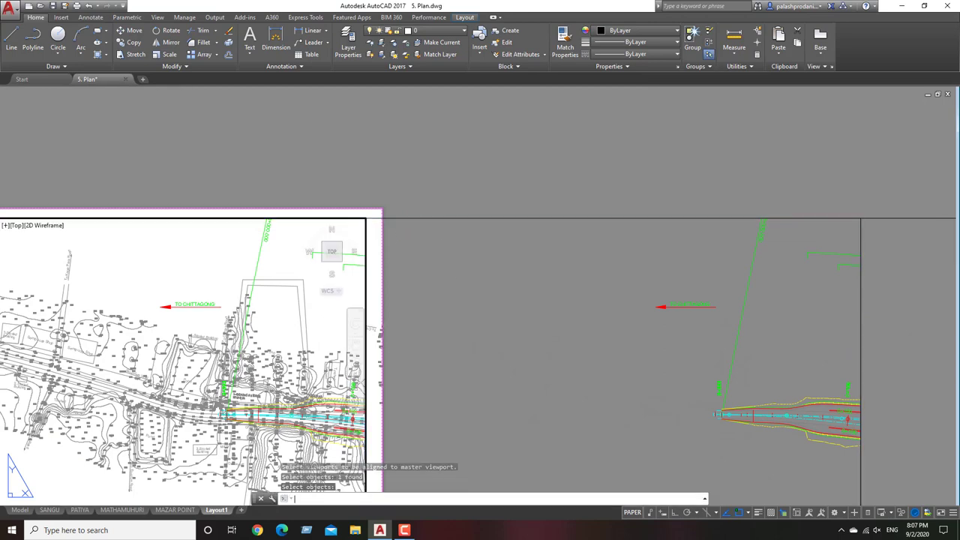
scroll(466, 301, down, 5)
scroll(540, 349, up, 2)
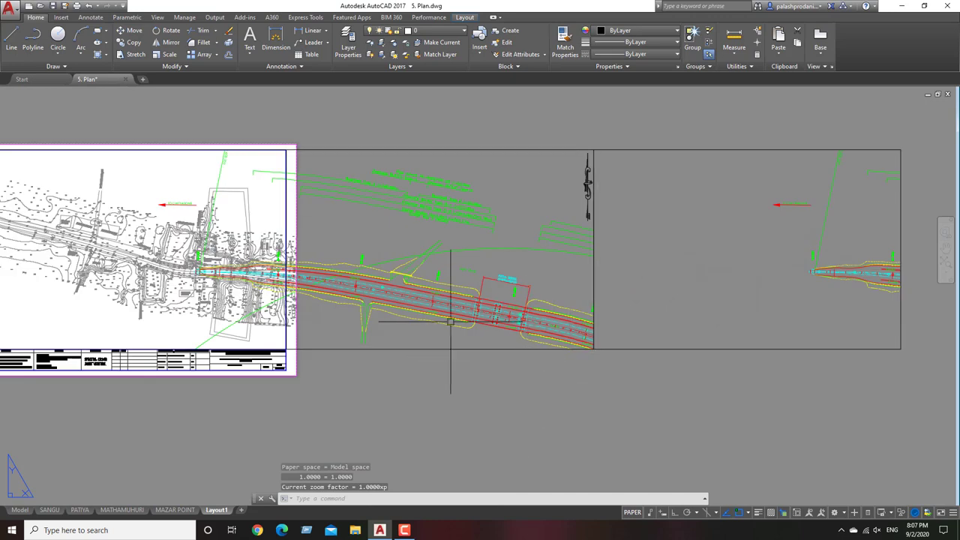
scroll(499, 318, down, 2)
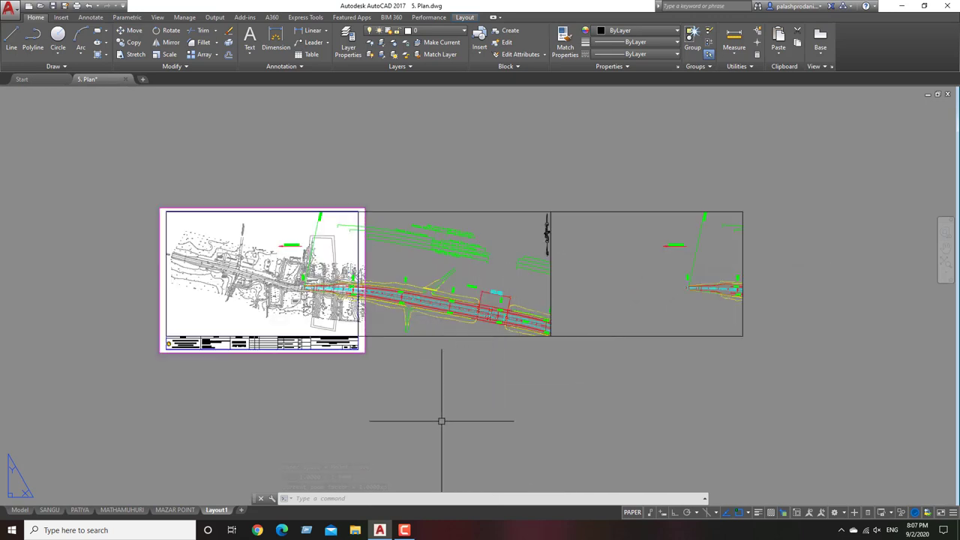
- Run VPSYNC with the middle viewport as master to align the right viewport
text(l)
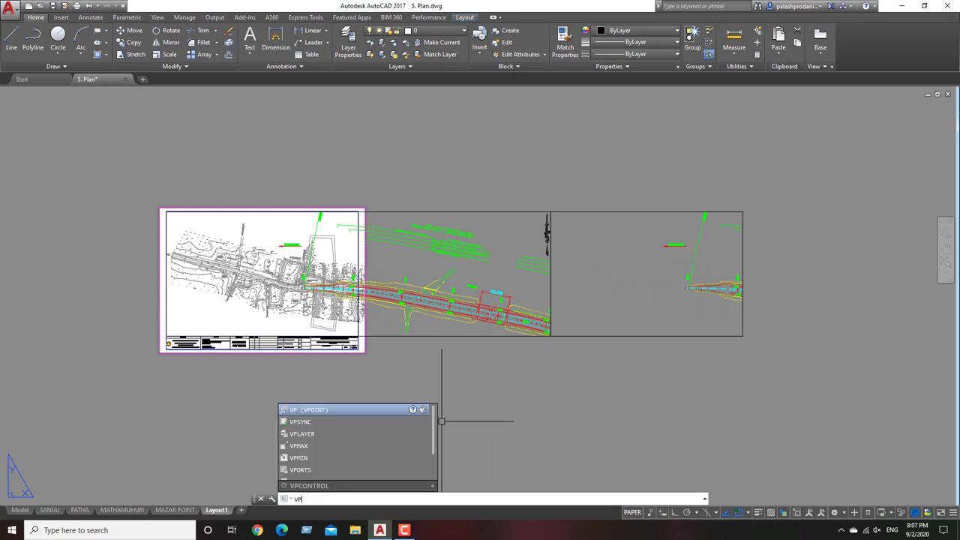
text(s)
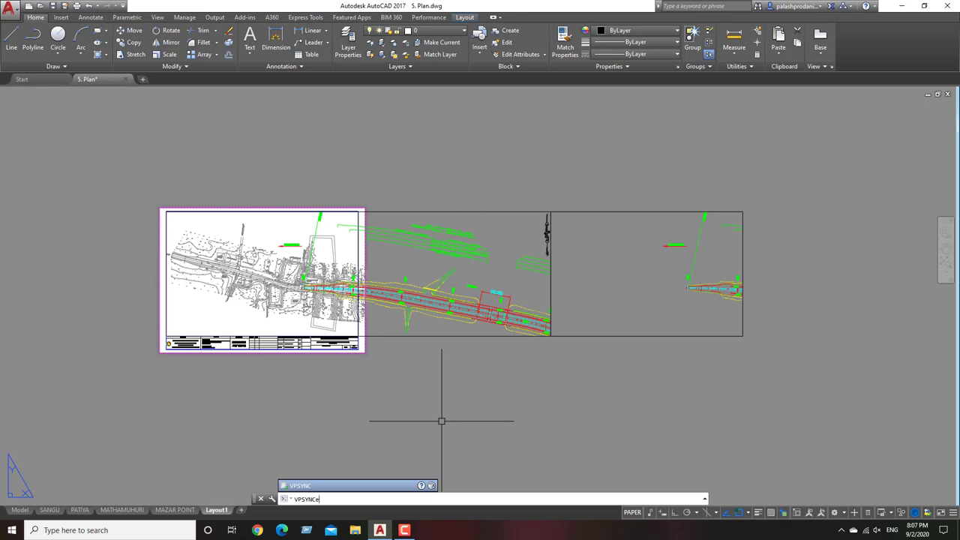
key(Return)
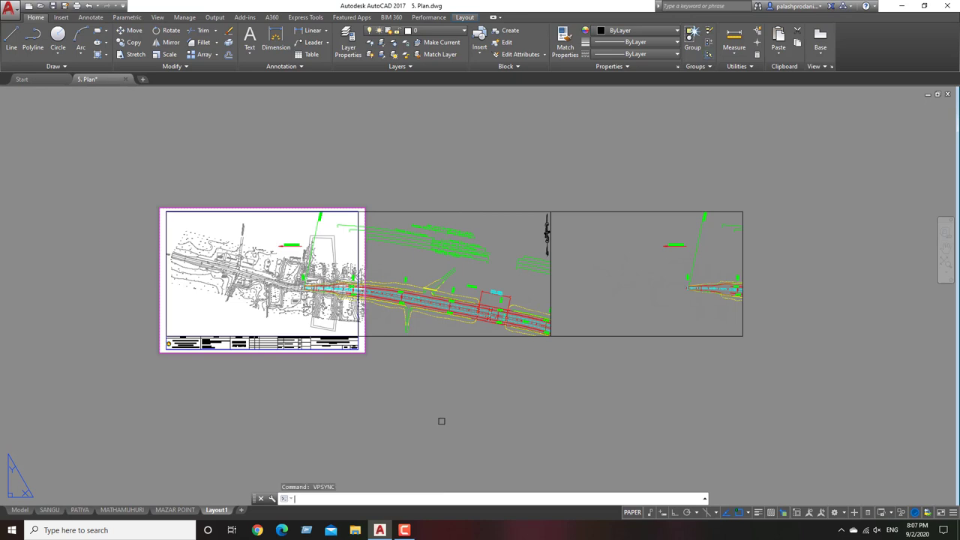
click(480, 336)
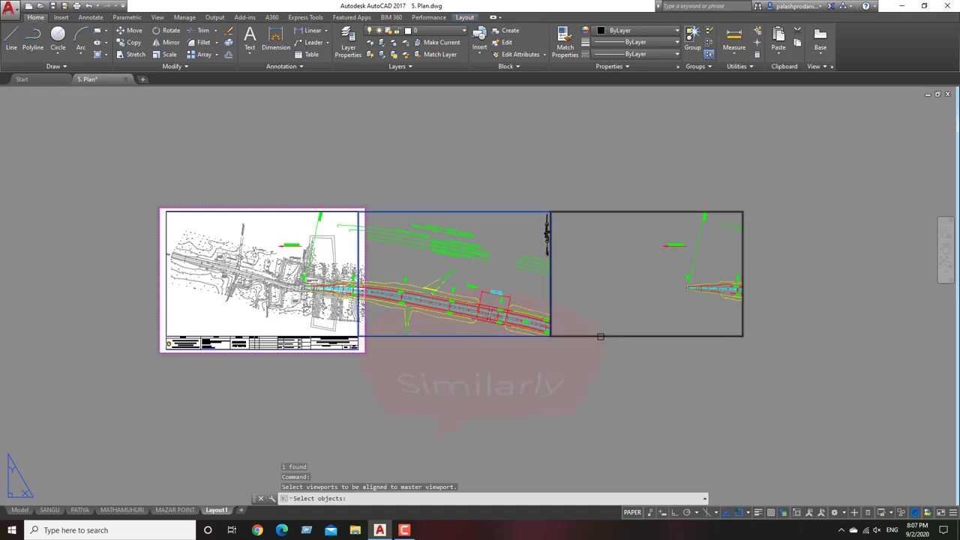
click(600, 336)
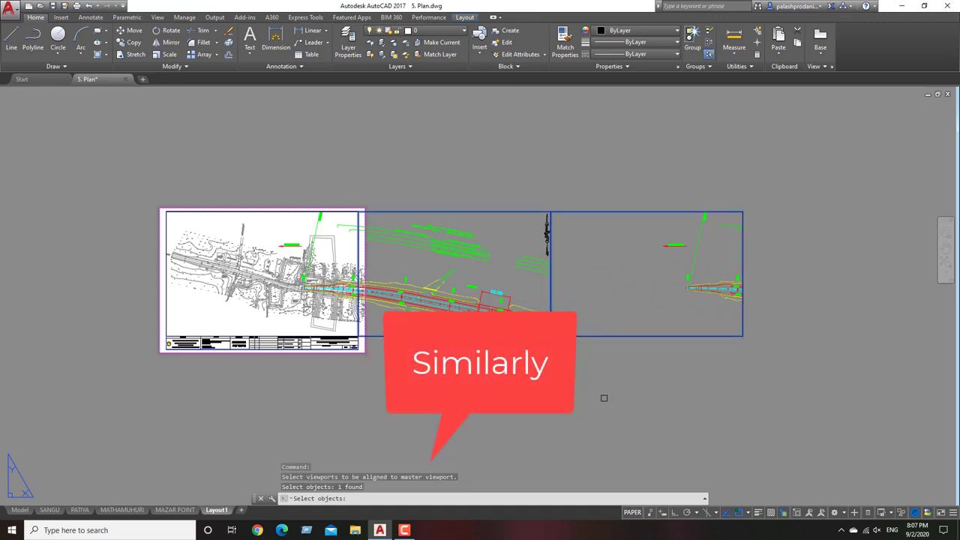
key(Return)
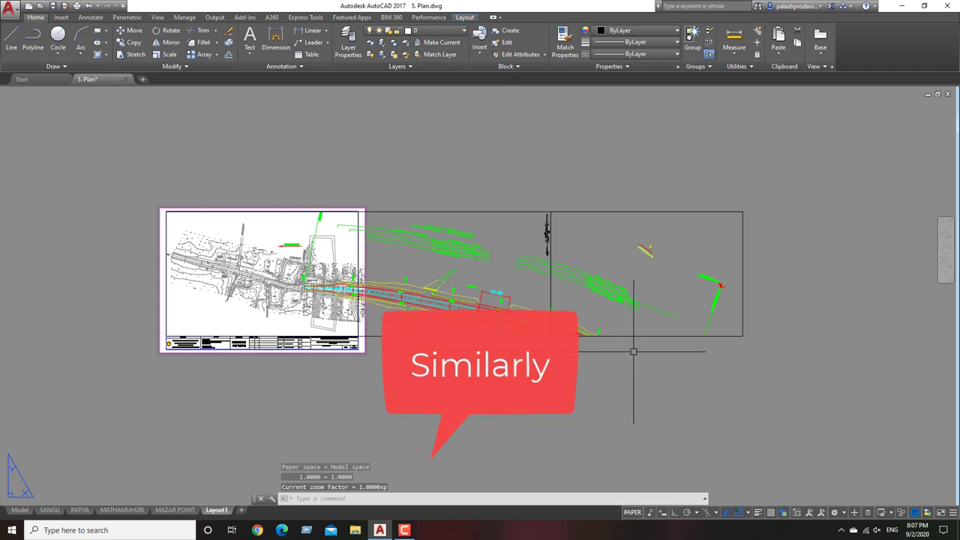
- With Ortho on, stretch the right and middle viewports' bottom edges downward, then deselect
click(645, 336)
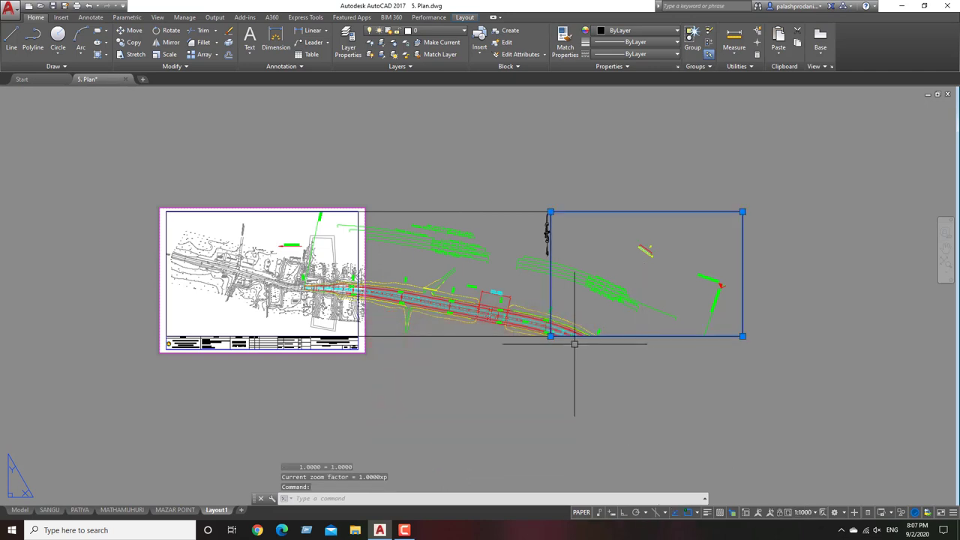
click(551, 336)
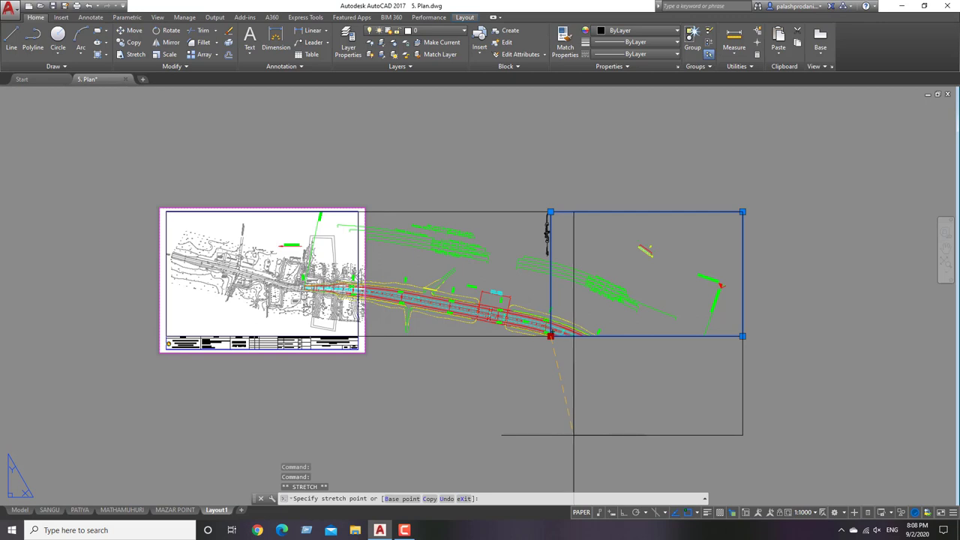
key(F8)
click(555, 443)
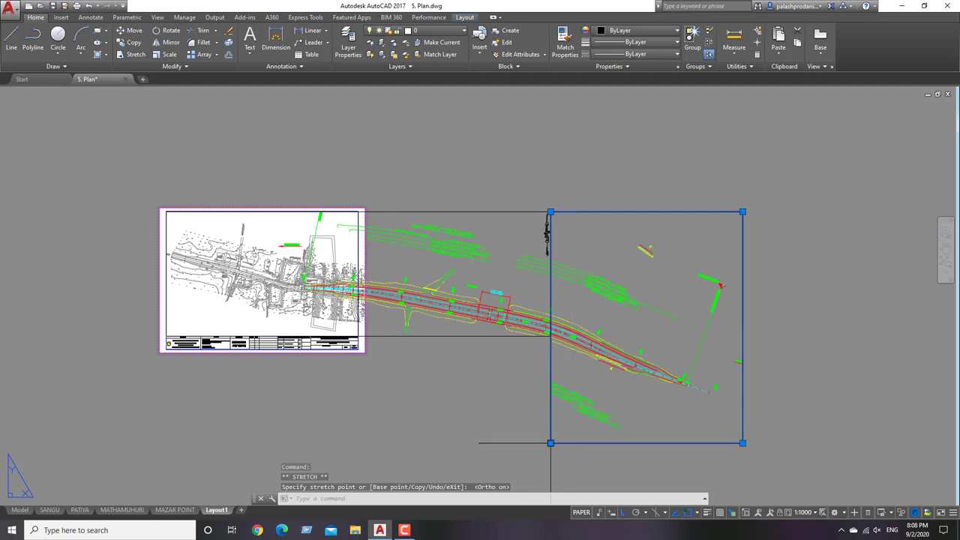
click(473, 336)
click(550, 336)
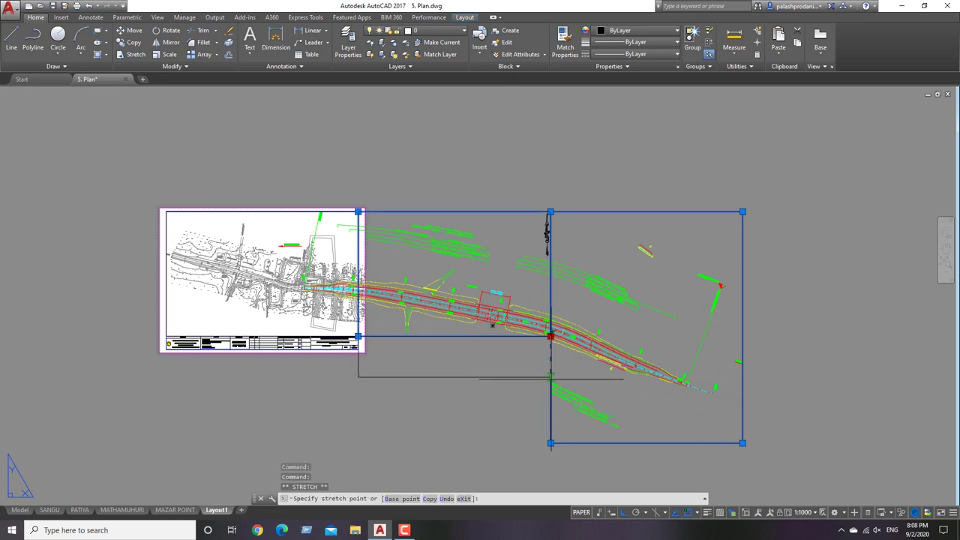
key(Escape)
key(Escape)
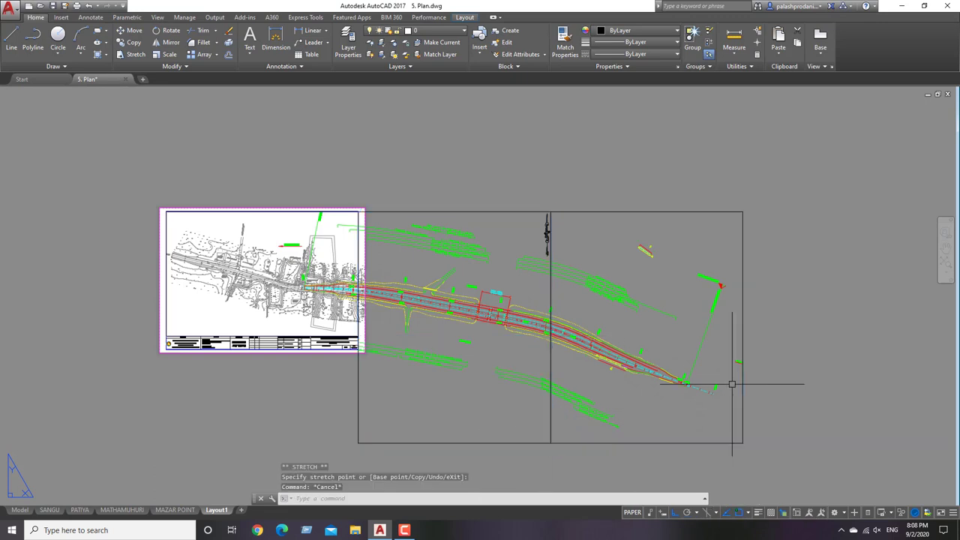
key(Escape)
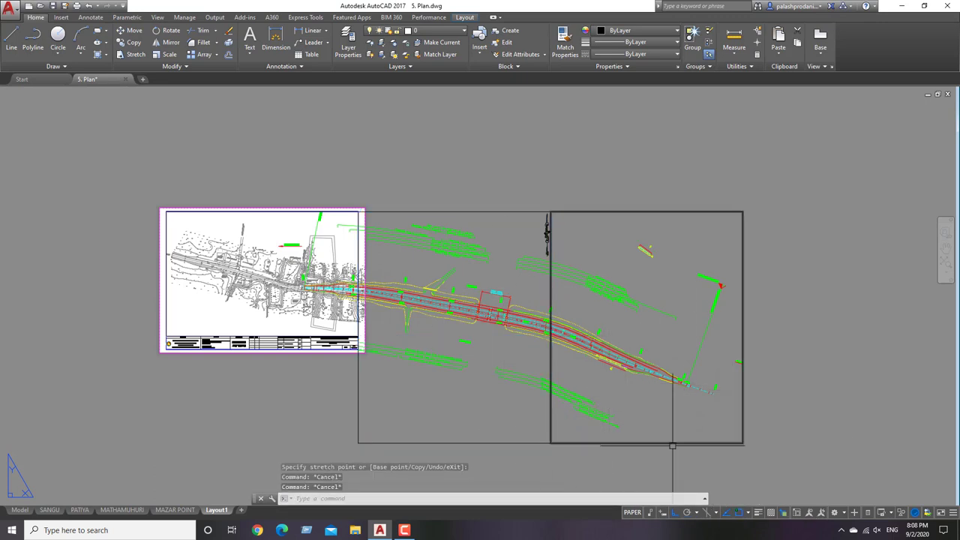
click(404, 530)
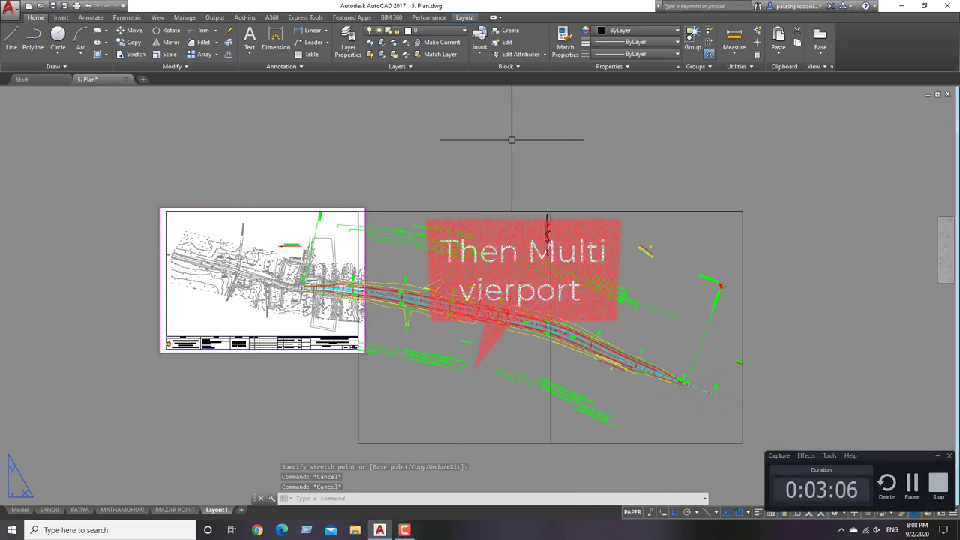
- Draw a small new viewport with MV below the road plan on Layout1
click(450, 135)
key(Escape)
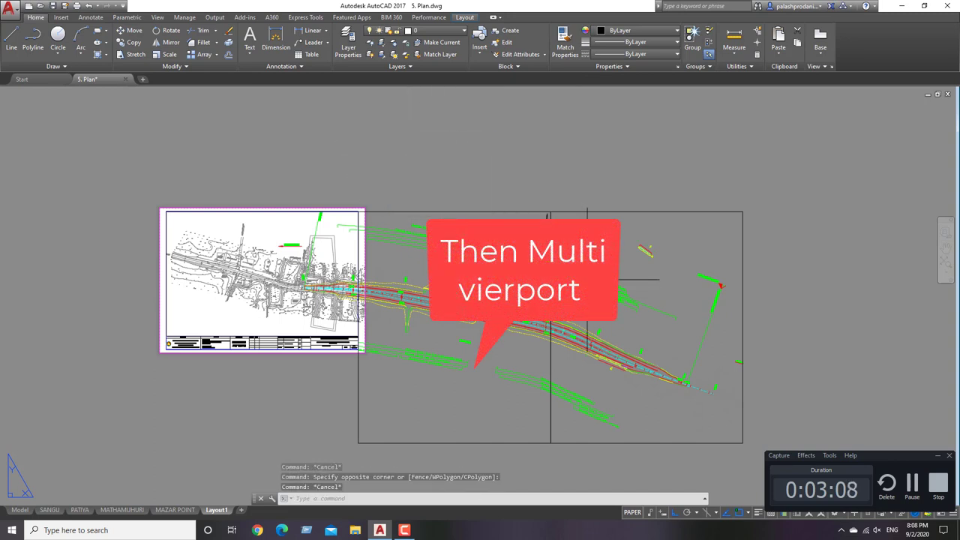
text(m)
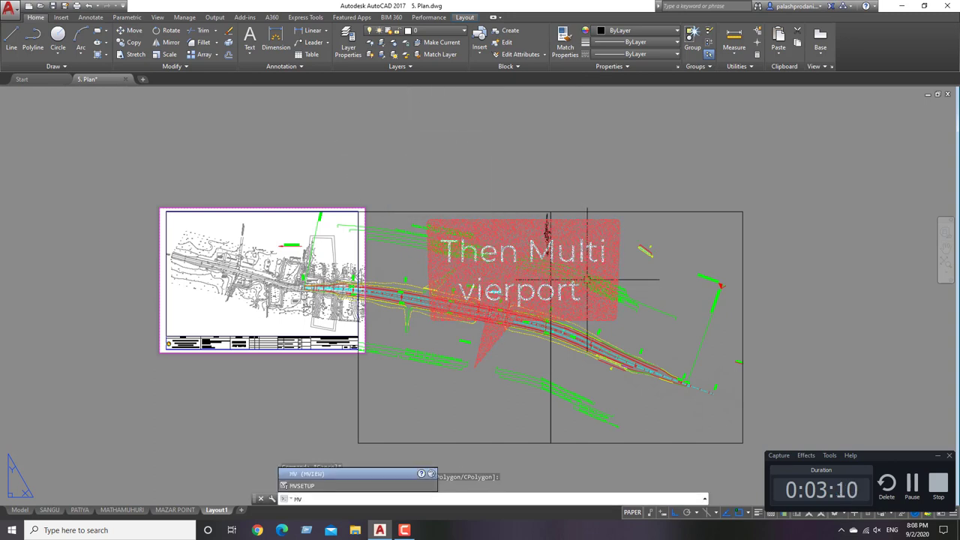
key(Return)
scroll(443, 405, up, 4)
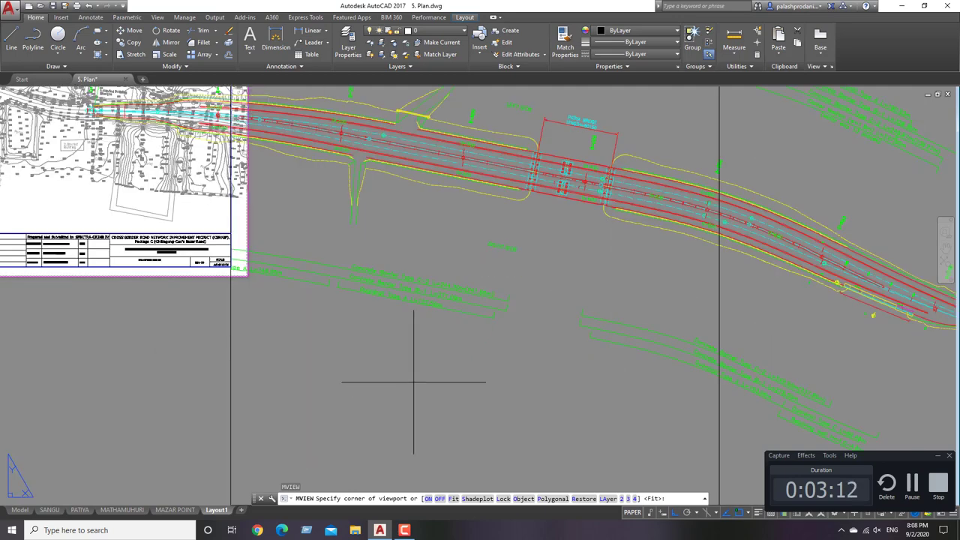
click(333, 343)
scroll(481, 366, down, 4)
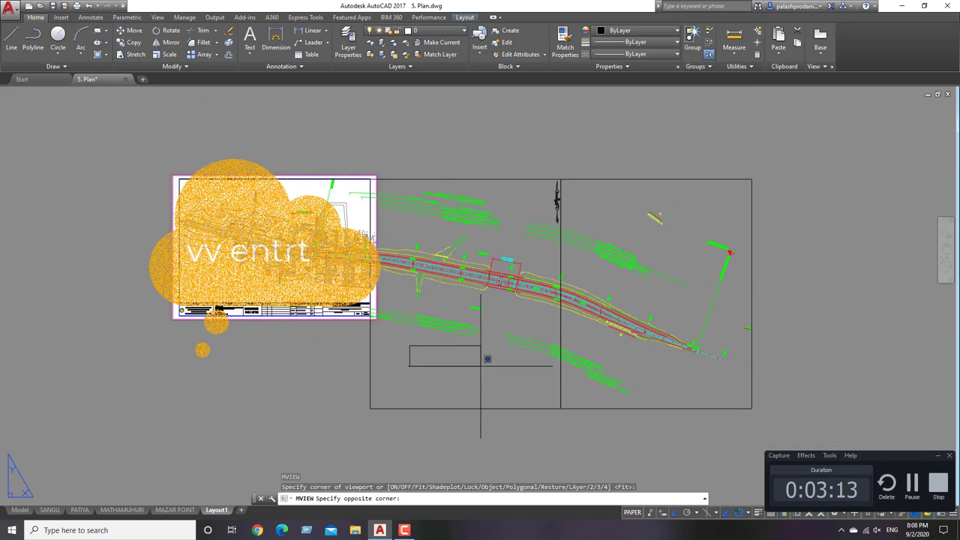
click(536, 408)
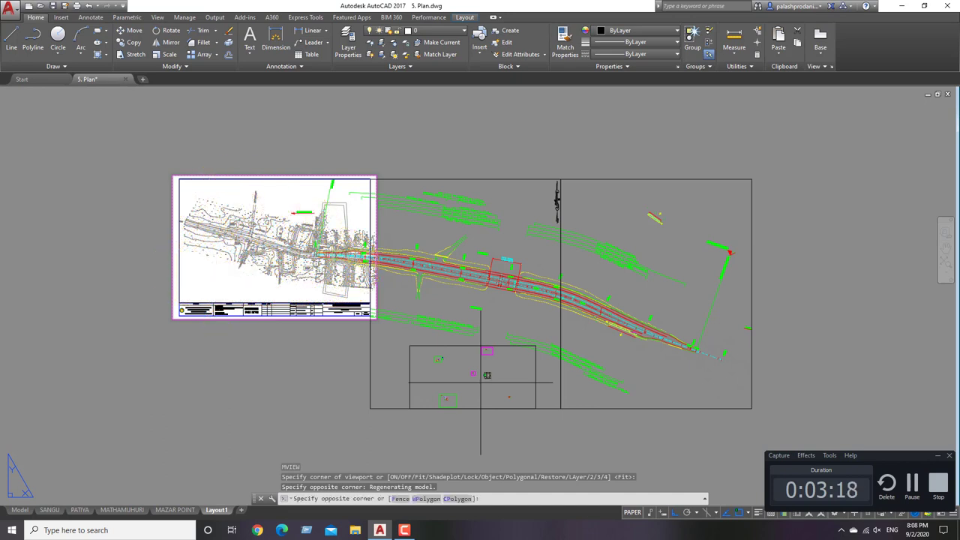
- Zoom the small viewport's view onto the red road alignment and return to the sheet
double_click(480, 378)
scroll(480, 367, up, 2)
scroll(521, 393, up, 3)
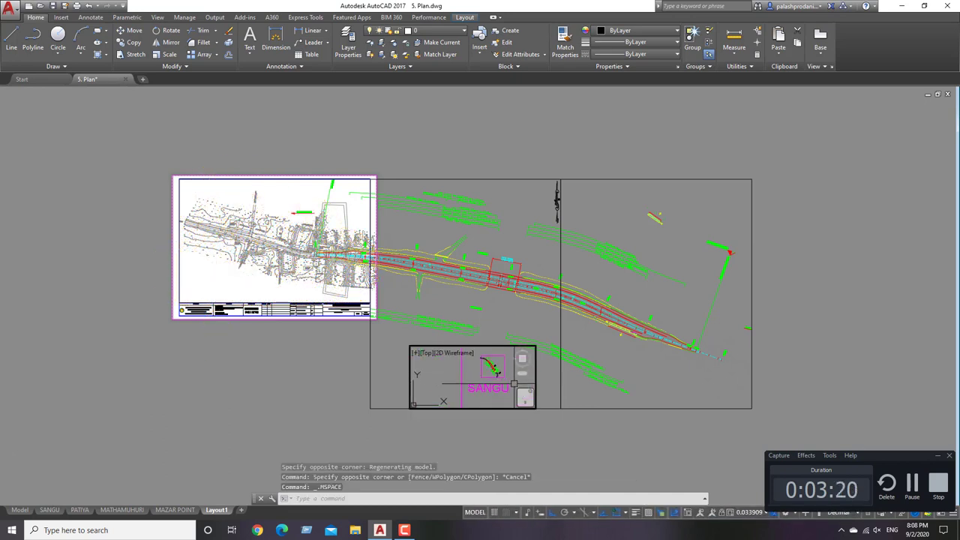
scroll(491, 385, up, 3)
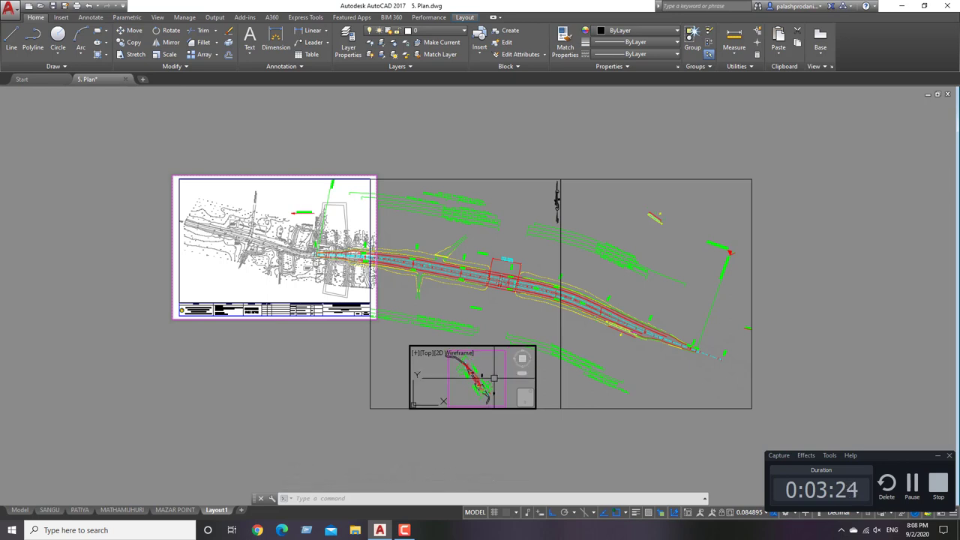
double_click(511, 442)
- Move the small inset viewport onto the 'working' layer and clear the selection
click(409, 405)
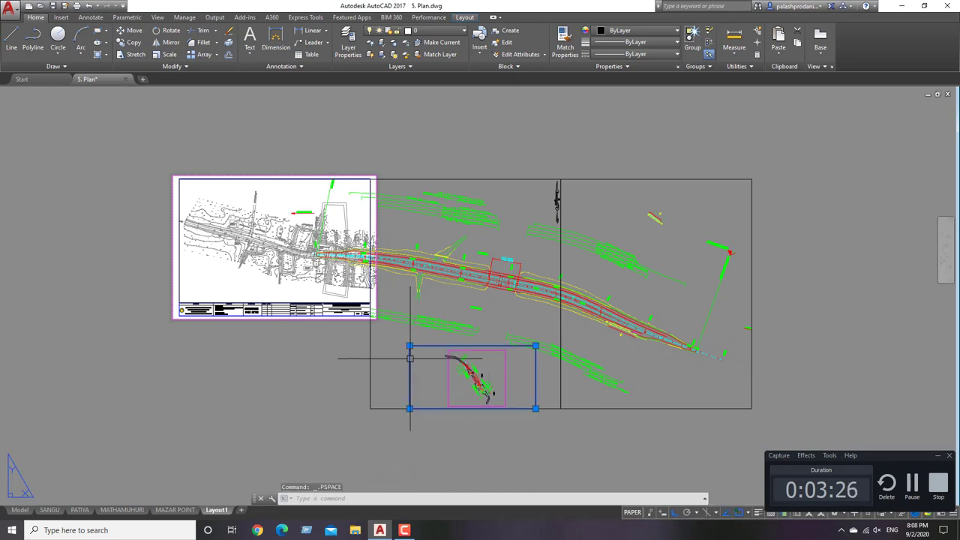
click(417, 30)
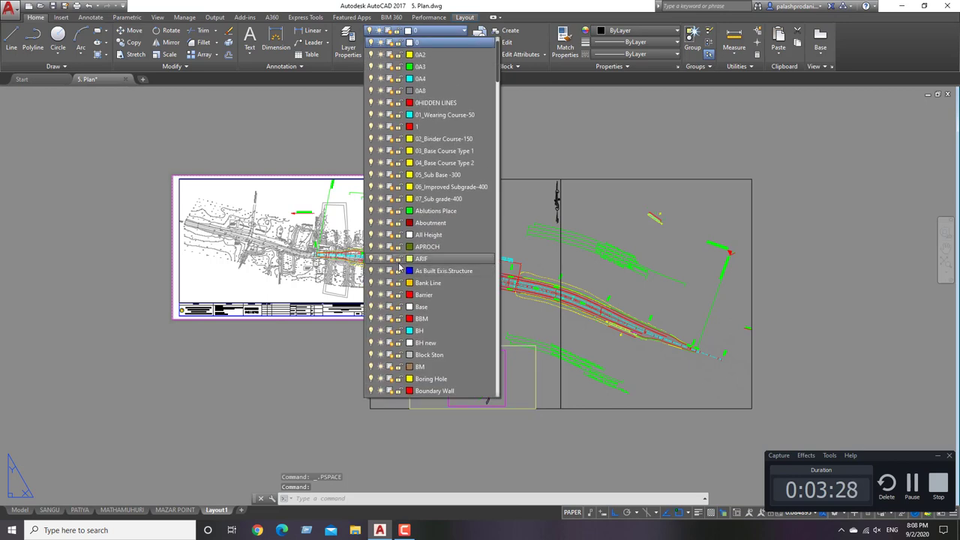
scroll(427, 330, down, 2)
scroll(428, 331, down, 3)
scroll(429, 332, down, 3)
scroll(430, 332, down, 3)
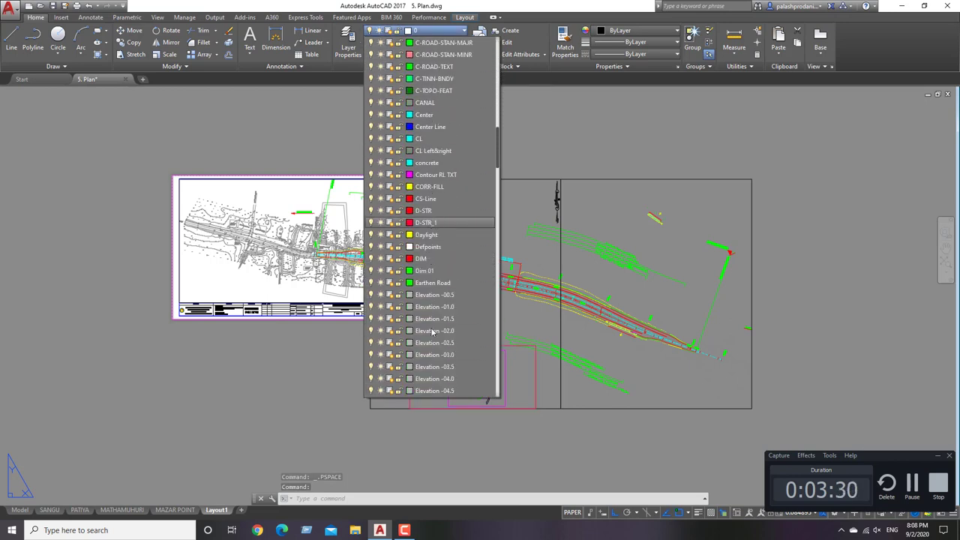
scroll(432, 332, down, 3)
scroll(432, 332, down, 7)
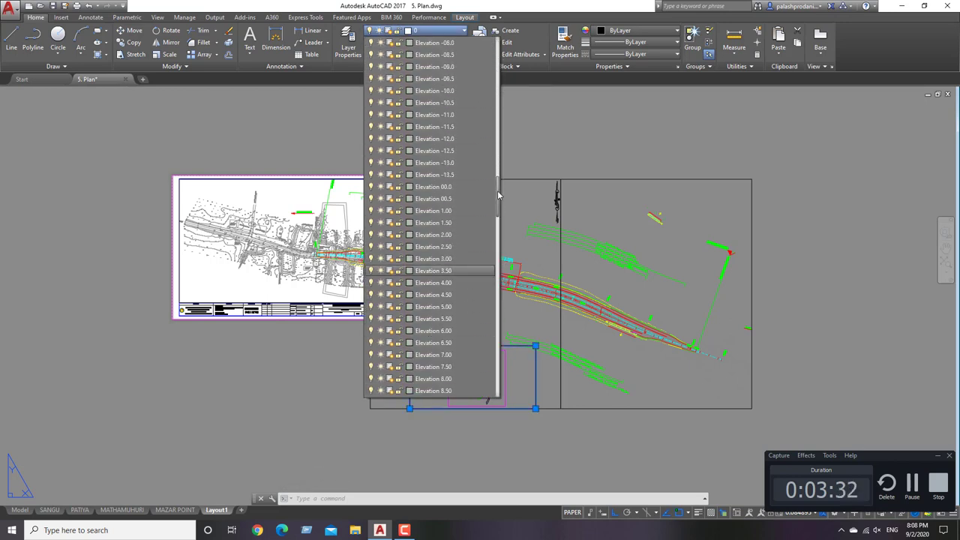
drag(498, 195, 495, 391)
click(465, 355)
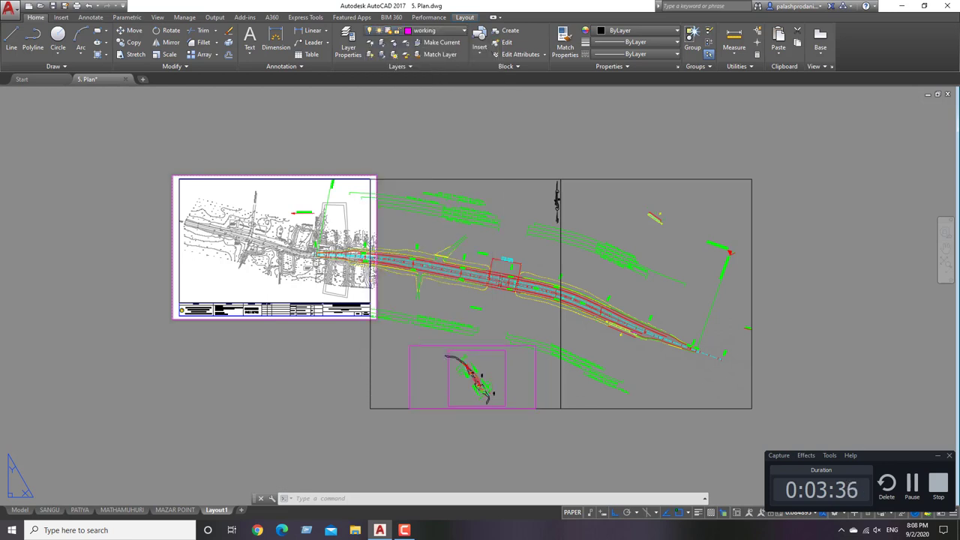
click(643, 155)
key(Escape)
key(Escape)
key(Escape)
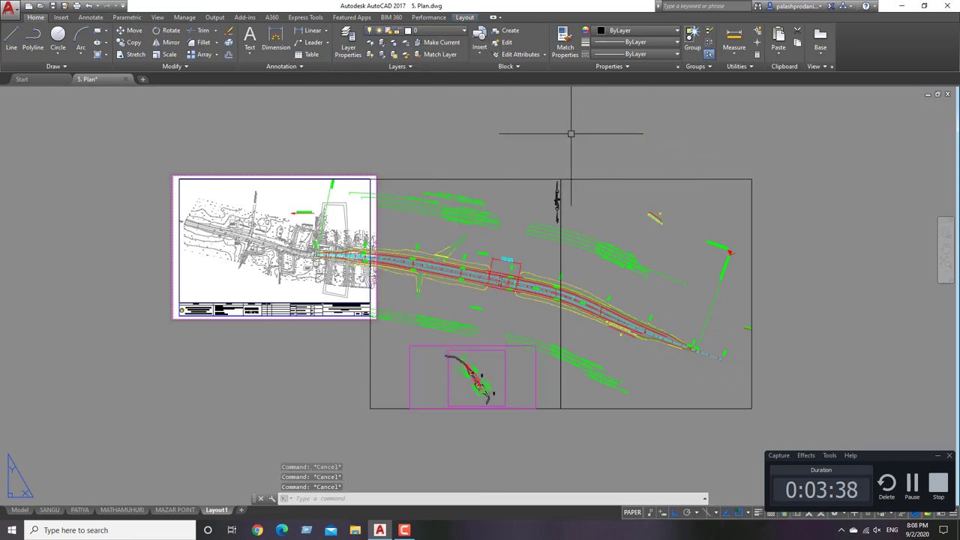
- Move the three road-plan viewports further to the right with M
scroll(514, 160, down, 2)
click(608, 353)
click(521, 300)
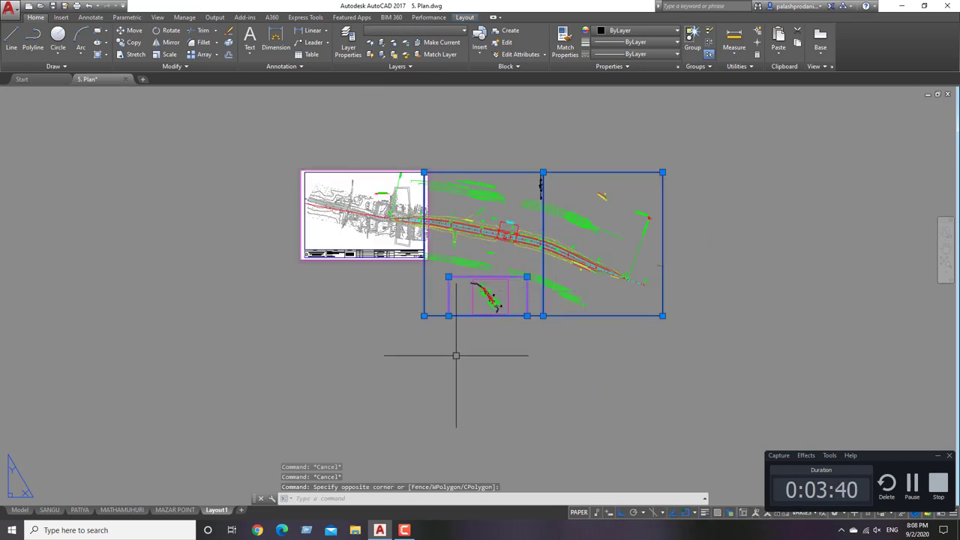
text(M)
key(Return)
click(390, 345)
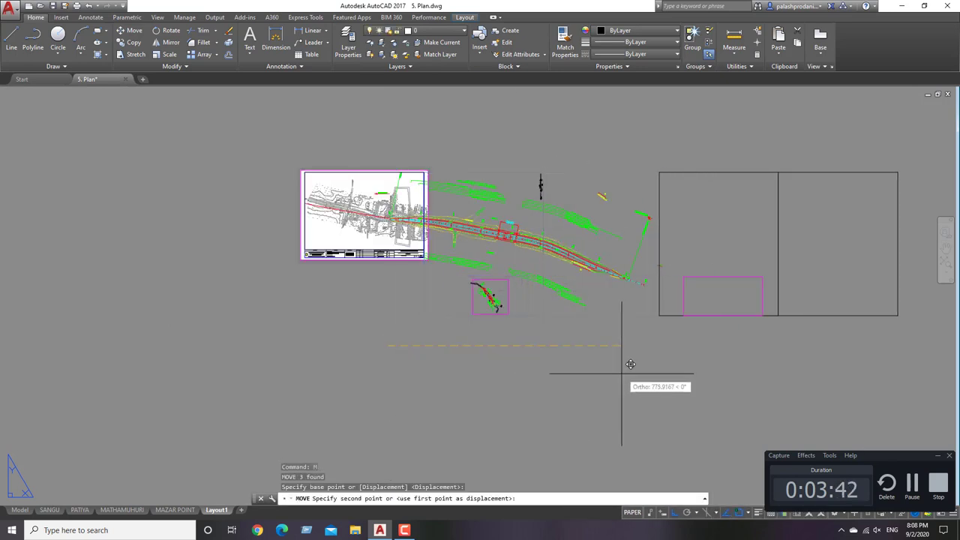
scroll(525, 345, down, 1)
click(731, 360)
key(Escape)
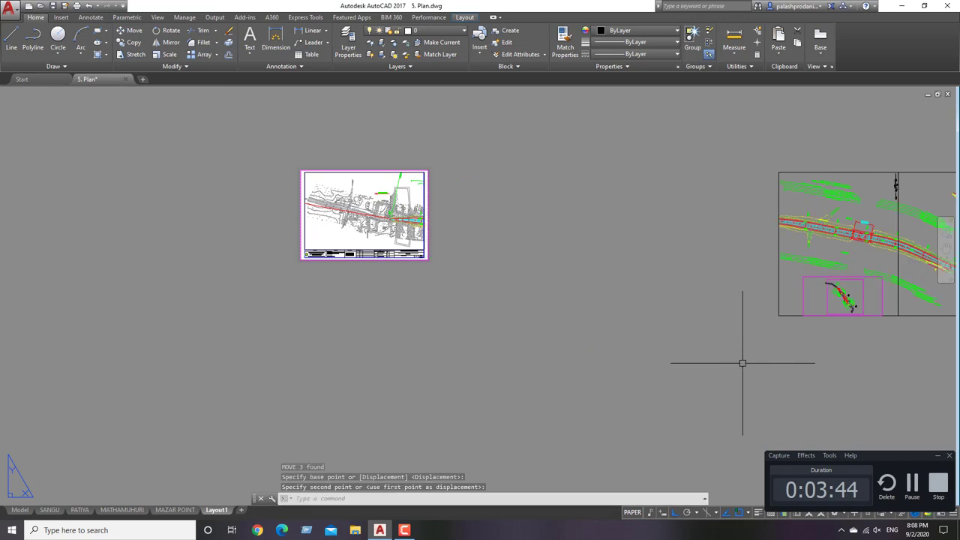
- Copy the original title sheet twice, placing both copies to its right
drag(501, 285, 300, 161)
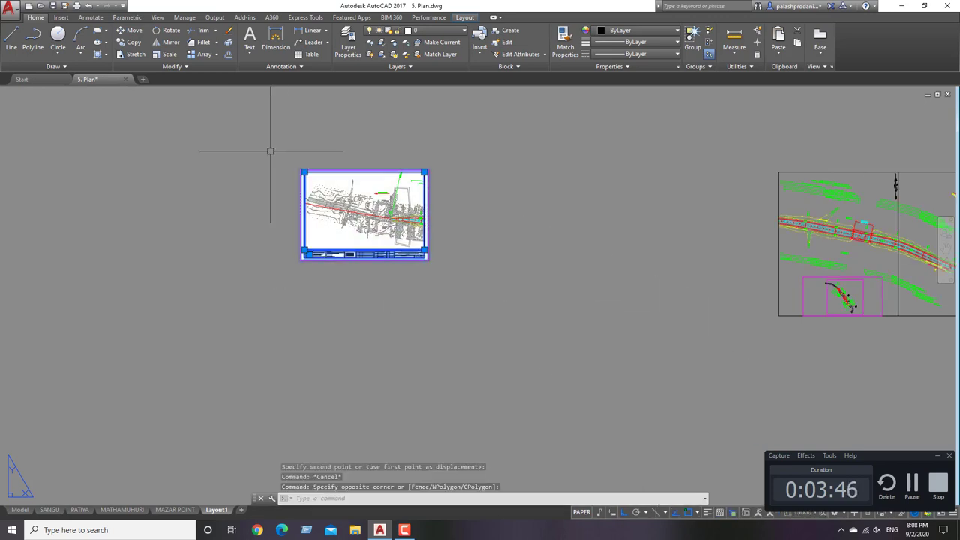
click(129, 42)
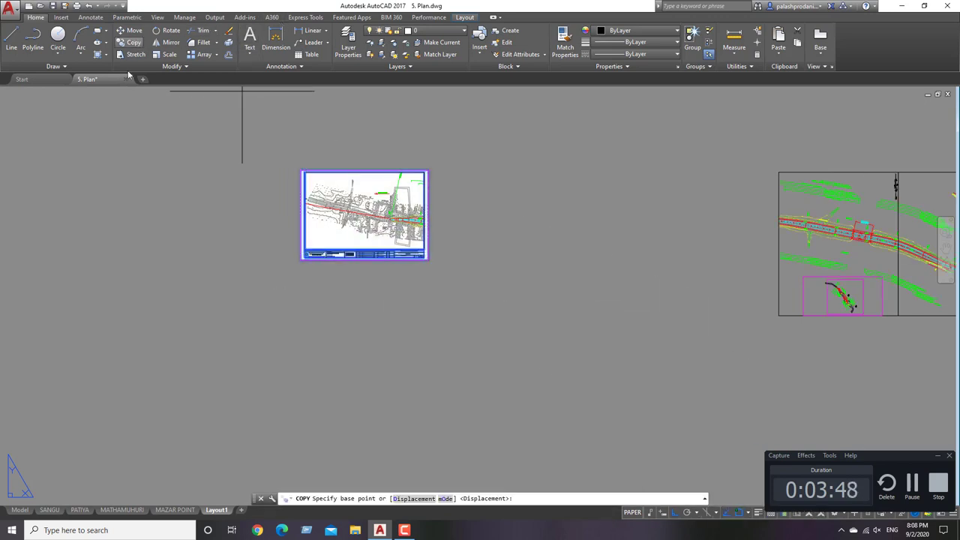
click(302, 259)
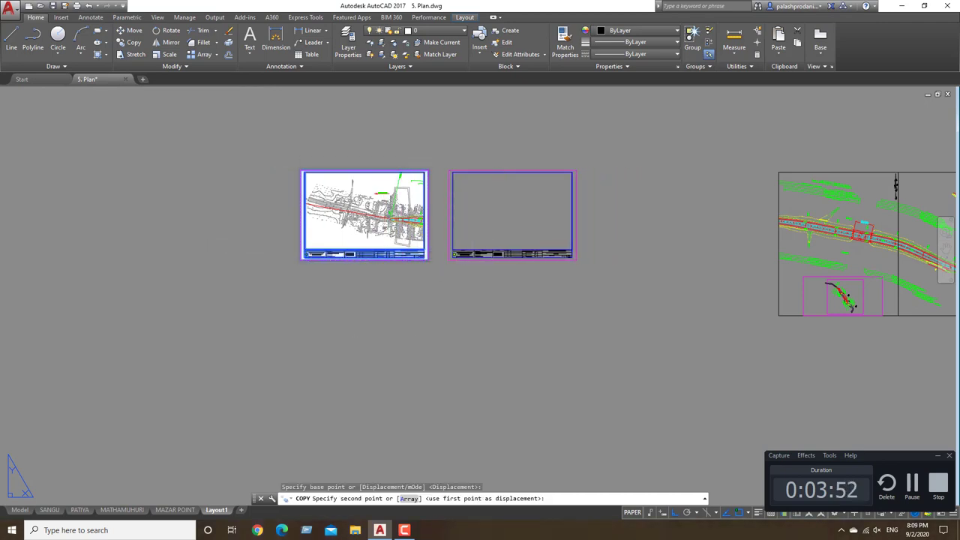
click(453, 262)
click(610, 277)
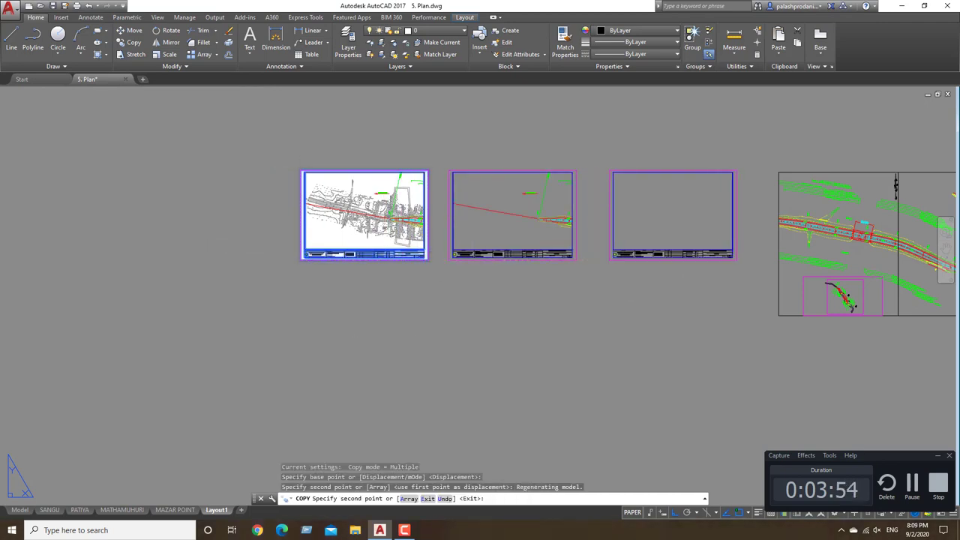
key(Escape)
- Erase the duplicated viewports from the middle and third title sheets
scroll(564, 195, up, 4)
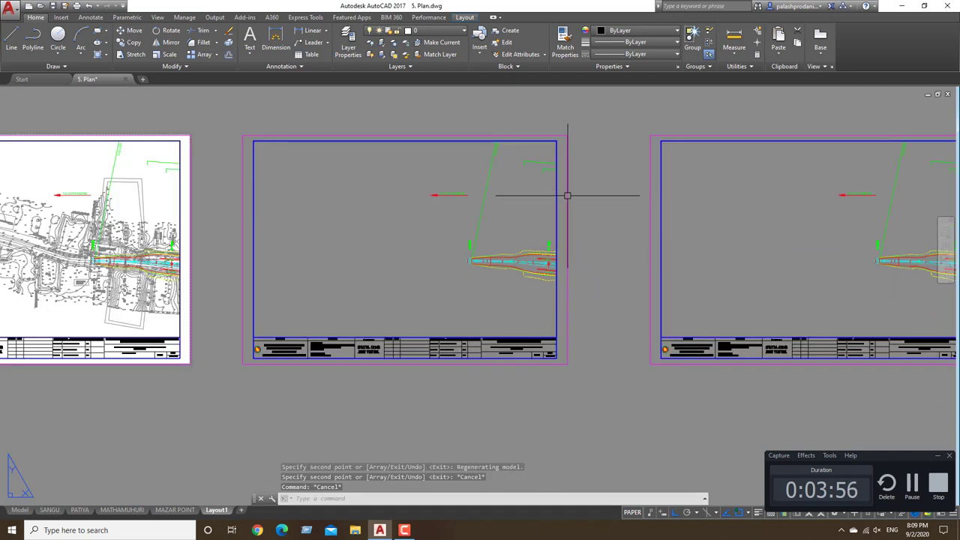
click(557, 199)
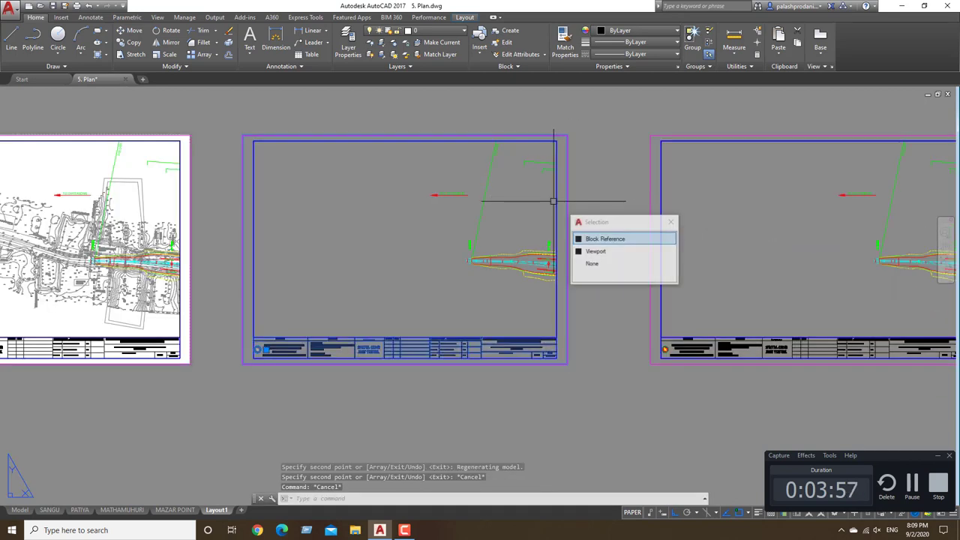
click(596, 251)
key(Delete)
scroll(440, 214, down, 2)
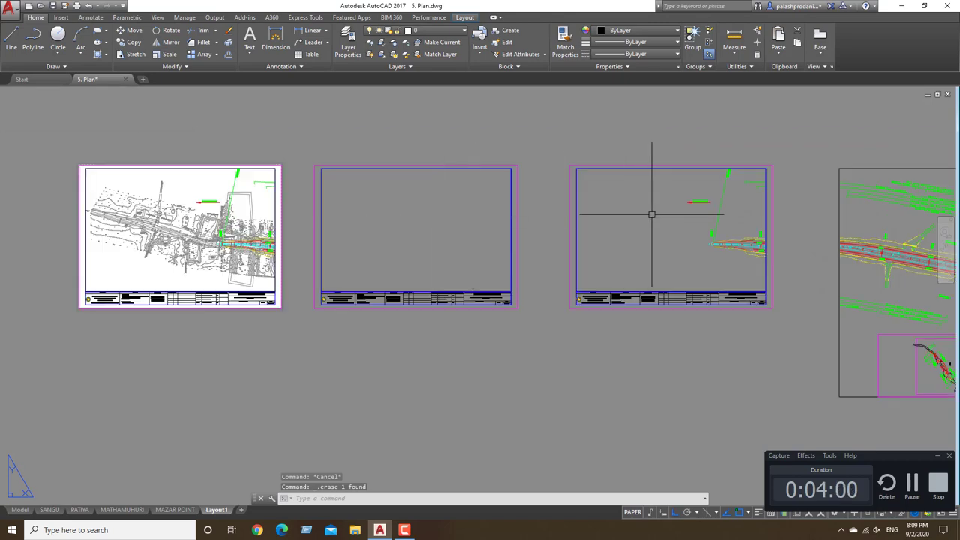
click(767, 200)
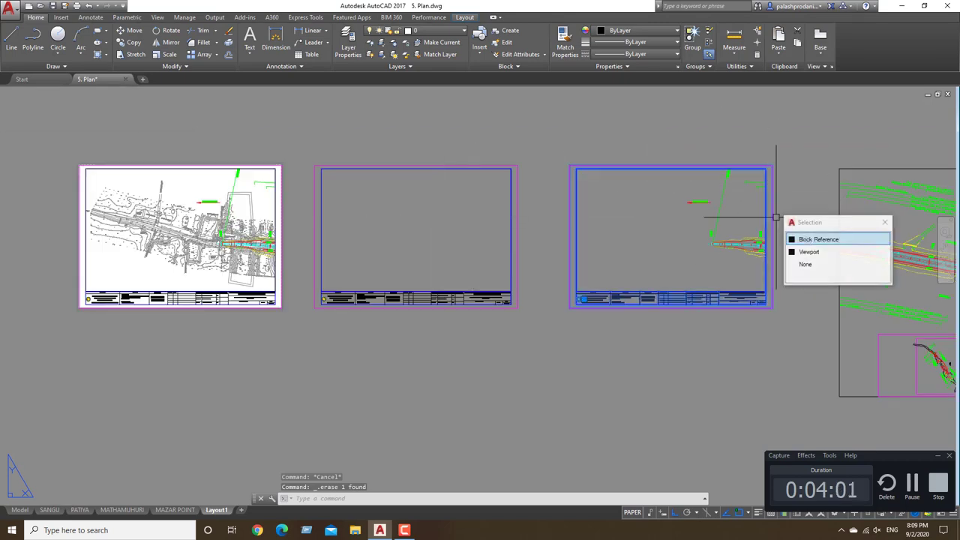
click(807, 250)
key(Delete)
scroll(788, 240, down, 2)
scroll(735, 218, down, 2)
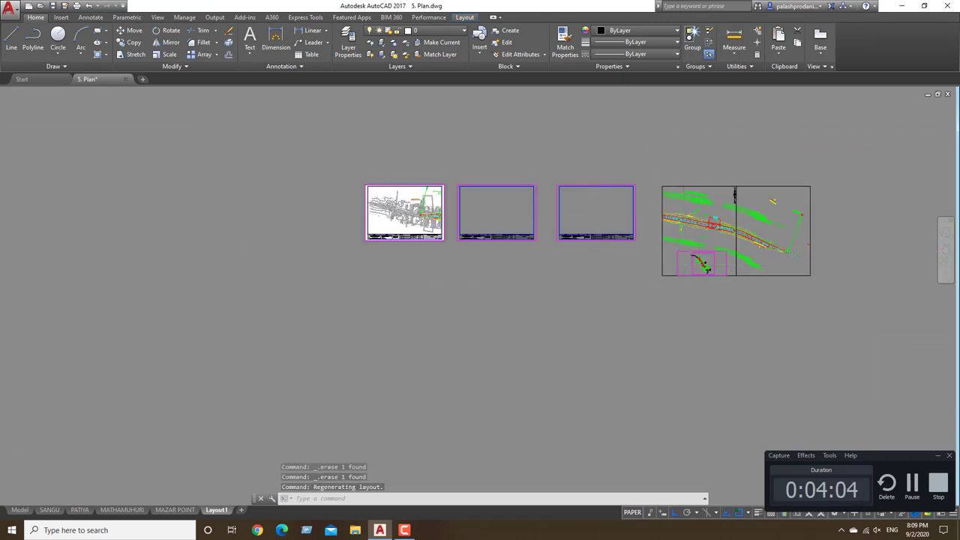
scroll(675, 307, up, 4)
- Move the road-plan viewport and its inset into the middle sheet's frame
click(701, 314)
click(669, 270)
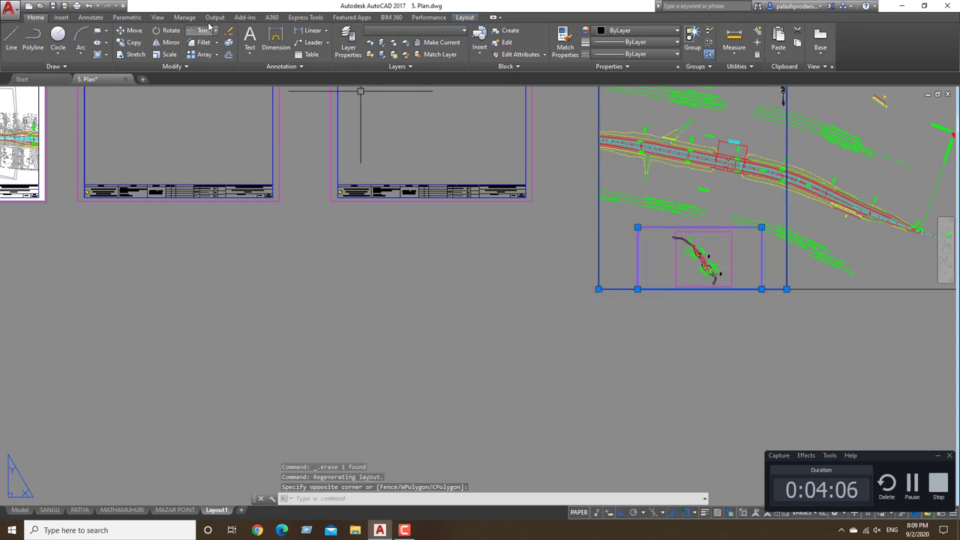
click(140, 31)
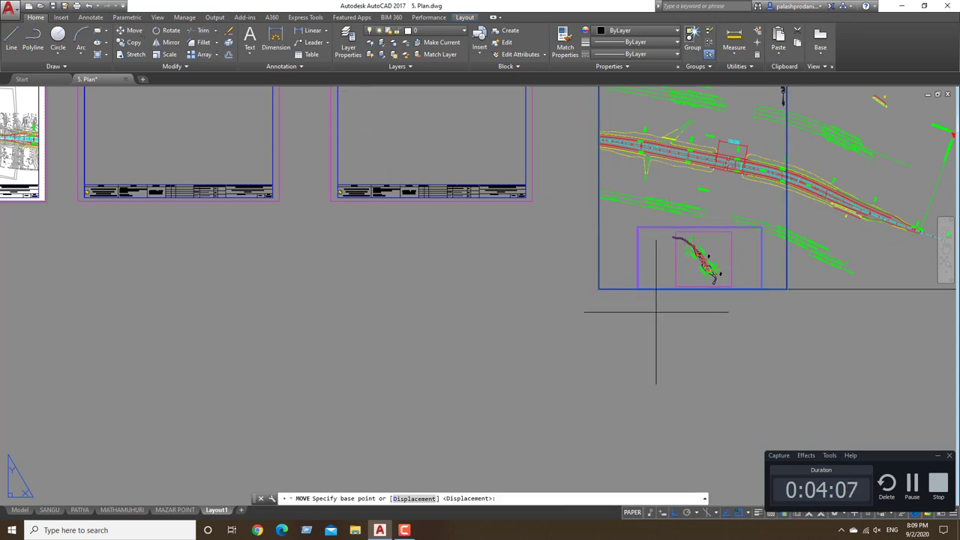
click(598, 289)
scroll(543, 278, down, 4)
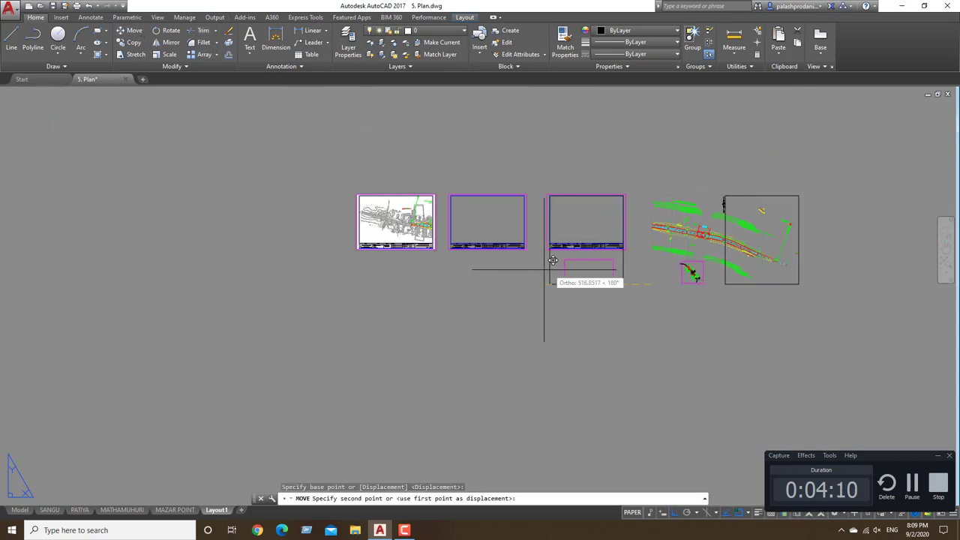
scroll(542, 278, up, 6)
scroll(473, 240, up, 2)
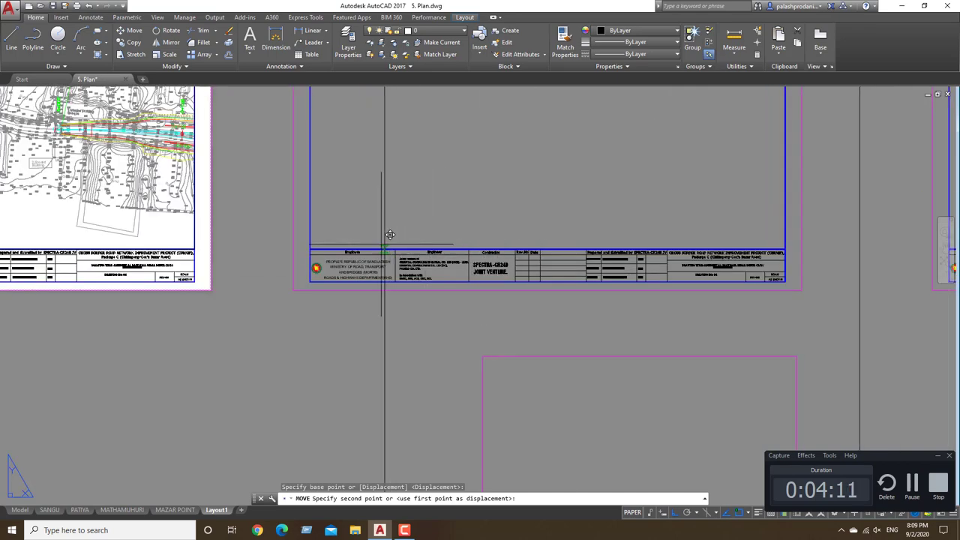
click(312, 252)
scroll(486, 271, down, 4)
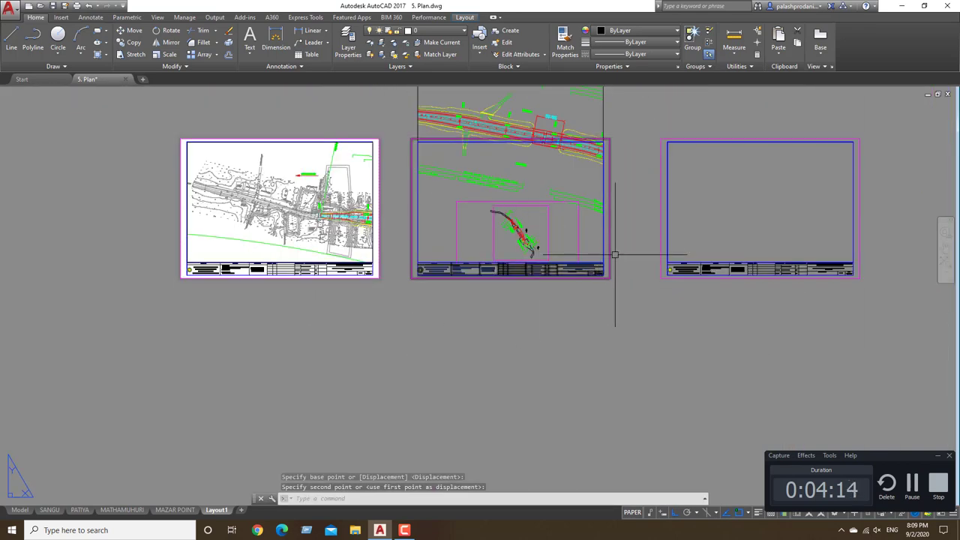
scroll(617, 312, down, 2)
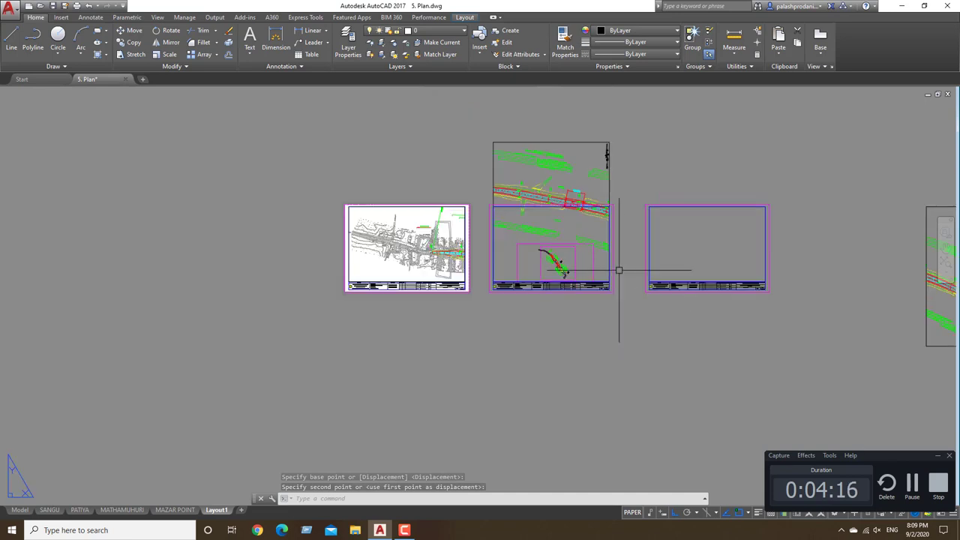
click(596, 138)
- Shorten the road-plan viewport by raising its bottom edge above the title block
click(609, 255)
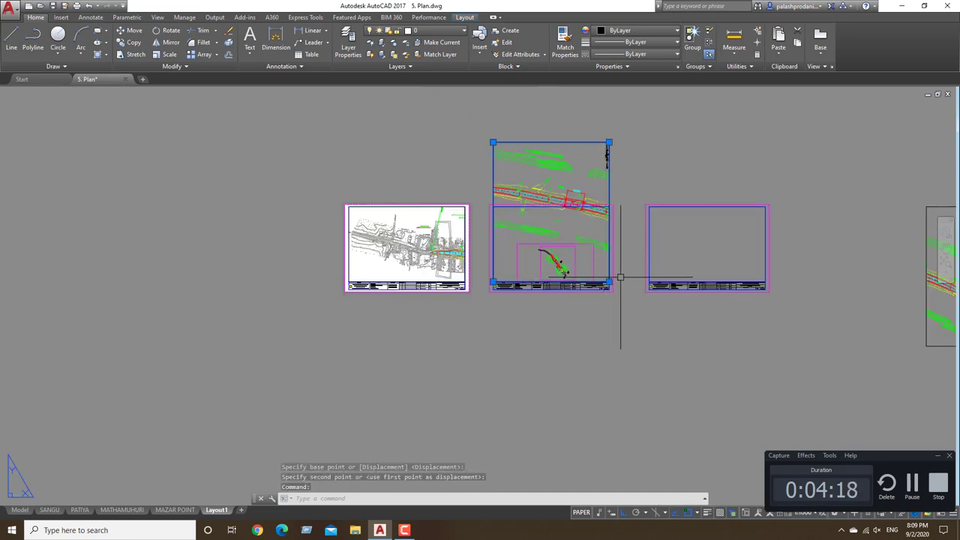
click(609, 282)
click(610, 224)
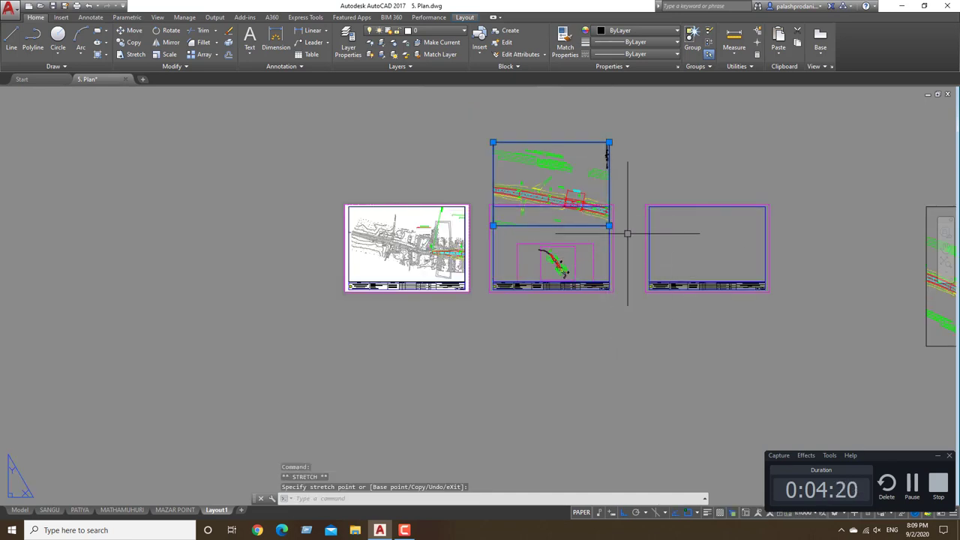
click(132, 31)
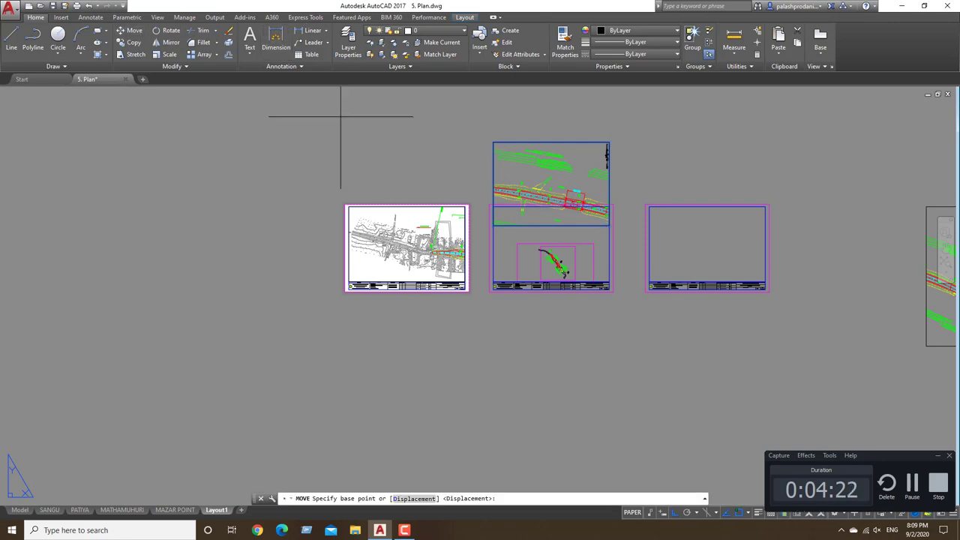
click(609, 225)
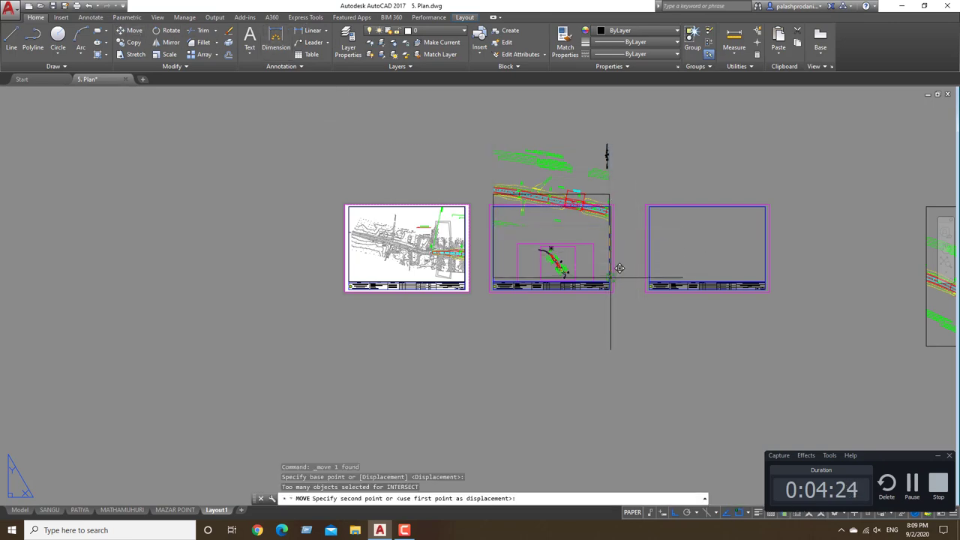
scroll(610, 270, up, 3)
scroll(611, 271, up, 2)
scroll(611, 273, down, 1)
scroll(664, 258, down, 3)
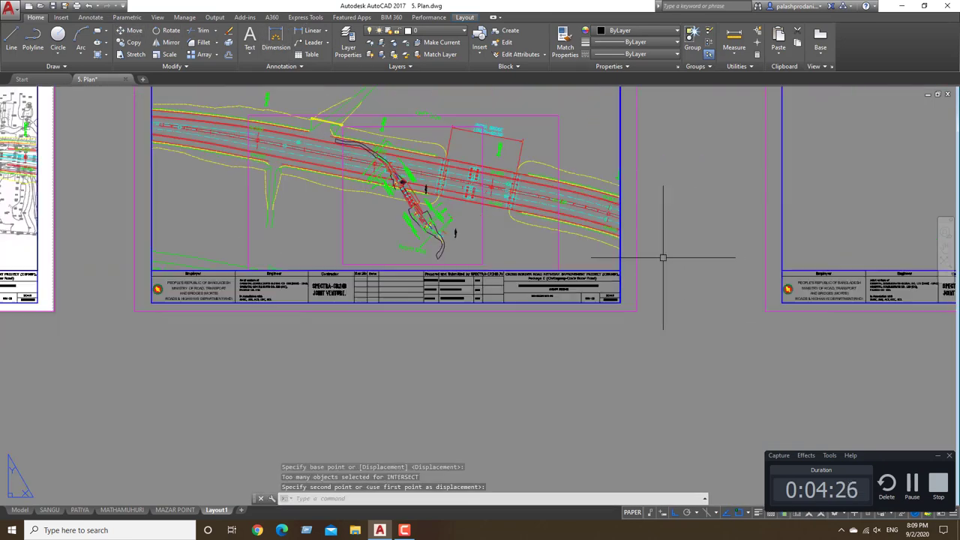
scroll(650, 258, down, 1)
key(Escape)
scroll(574, 203, down, 2)
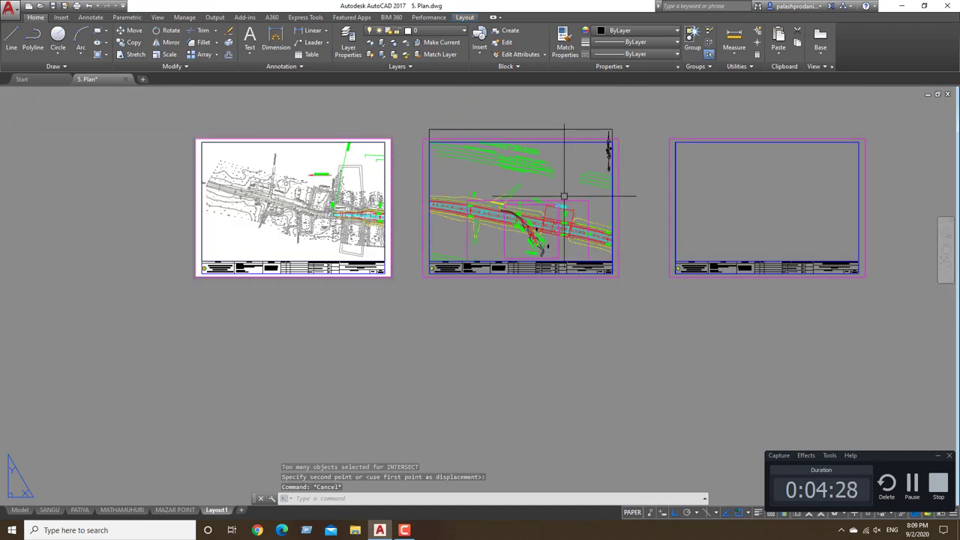
scroll(564, 197, up, 2)
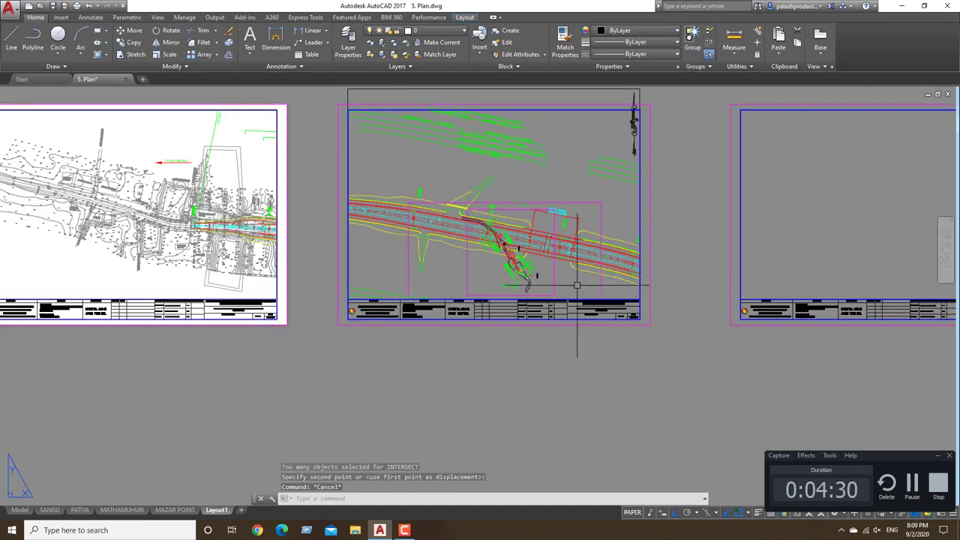
- Move the inset viewport onto the left sheet, then select the far-right road-plan viewport
click(602, 285)
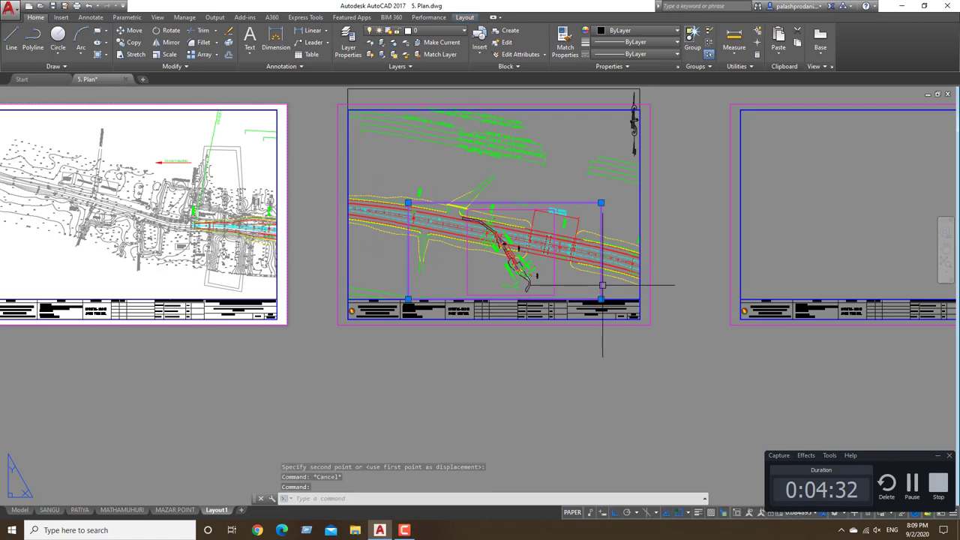
text(m)
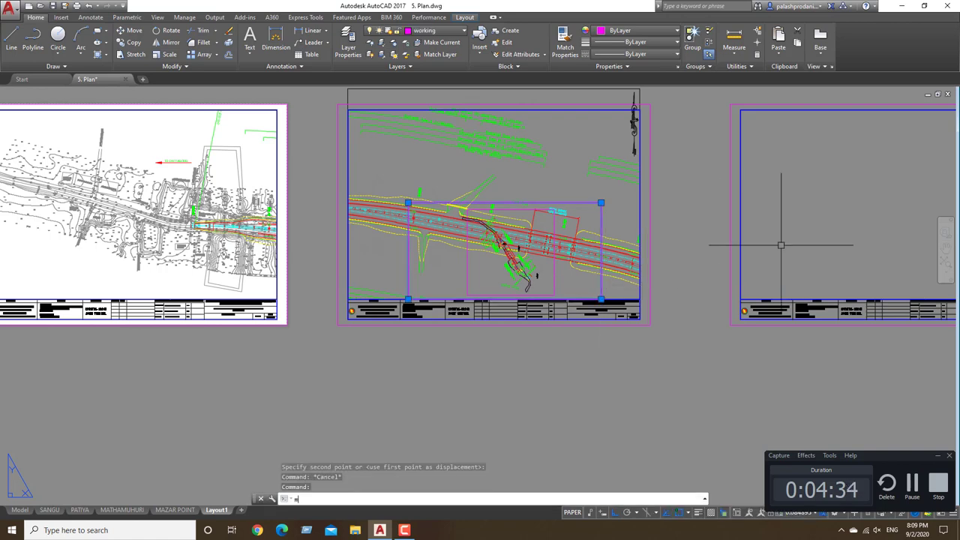
key(Return)
click(408, 298)
scroll(635, 317, down, 2)
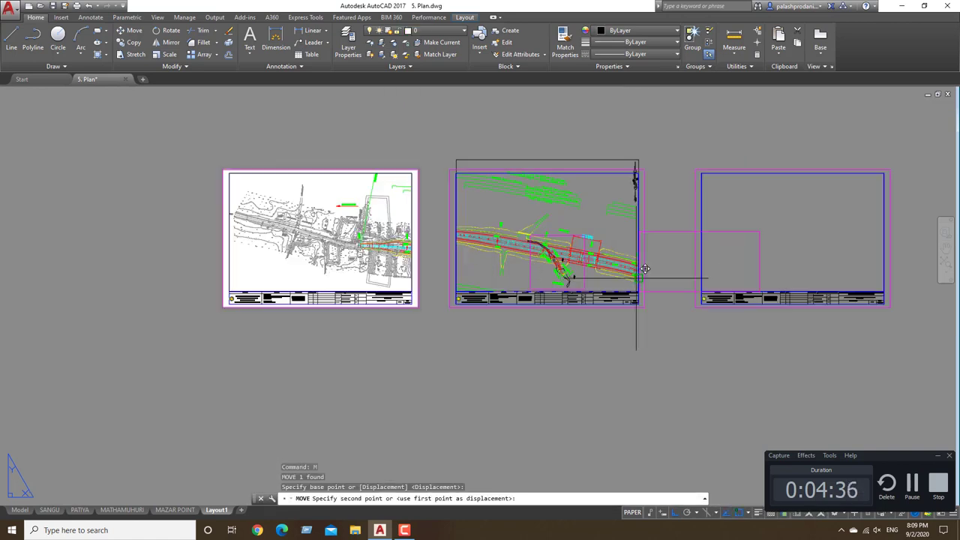
scroll(635, 318, down, 2)
scroll(411, 304, up, 4)
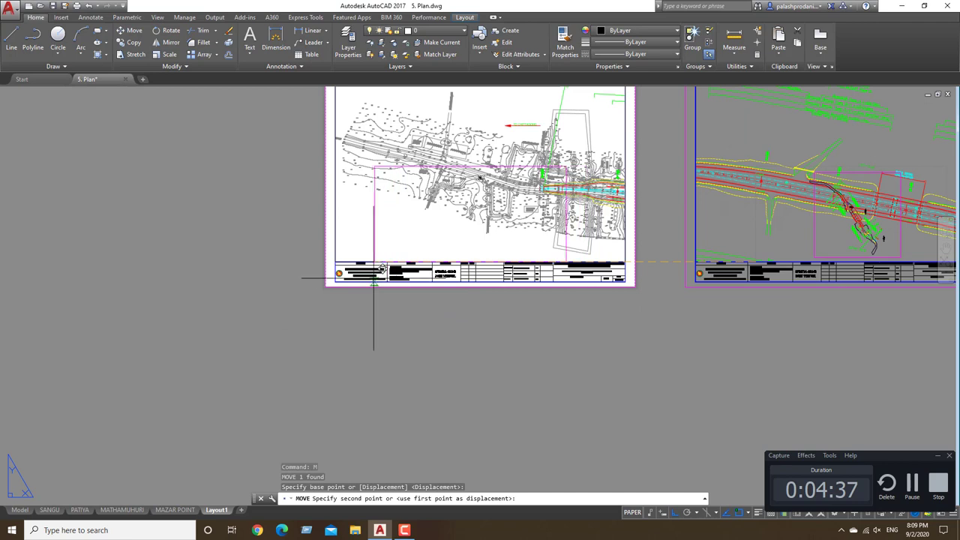
click(337, 260)
key(Escape)
scroll(302, 254, down, 4)
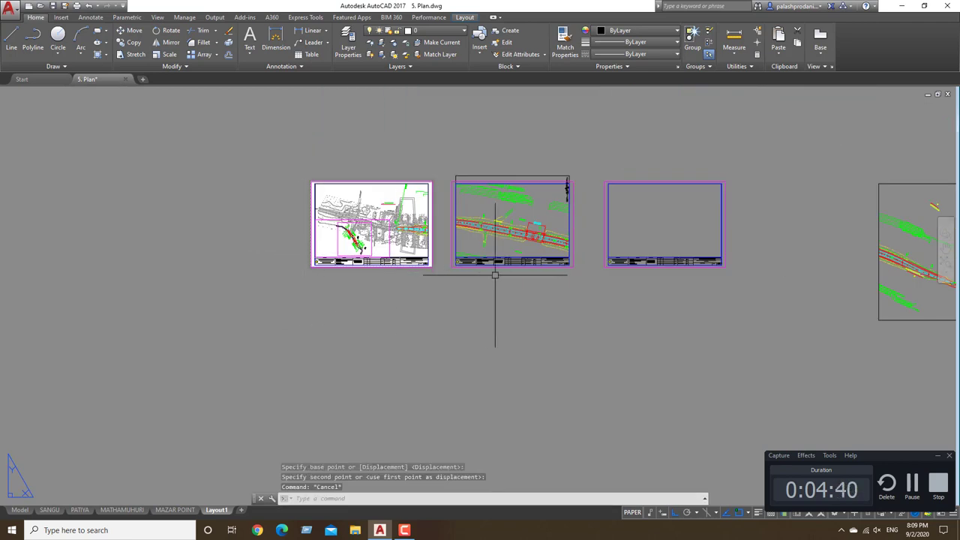
scroll(358, 274, down, 2)
click(828, 298)
click(673, 230)
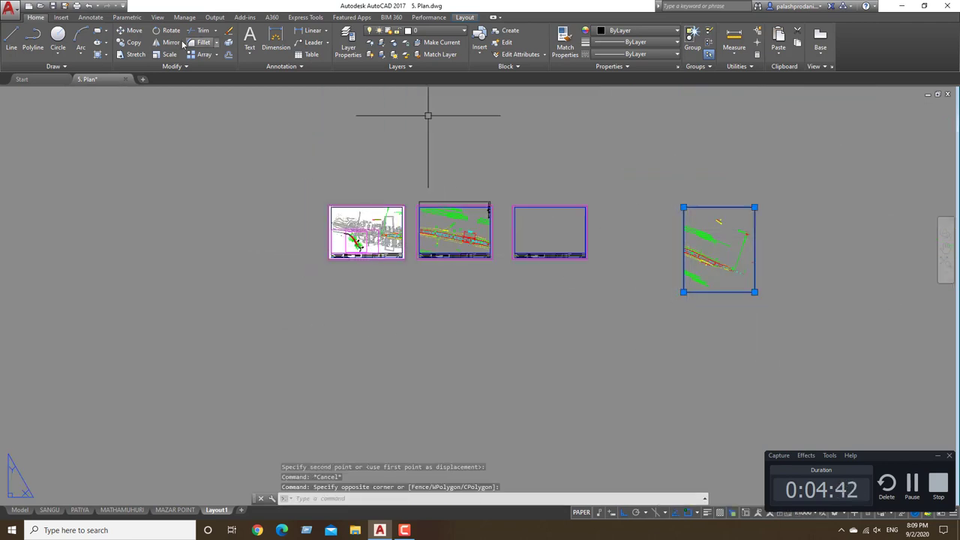
- Move the far-right road-plan viewport inside the third sheet
click(139, 33)
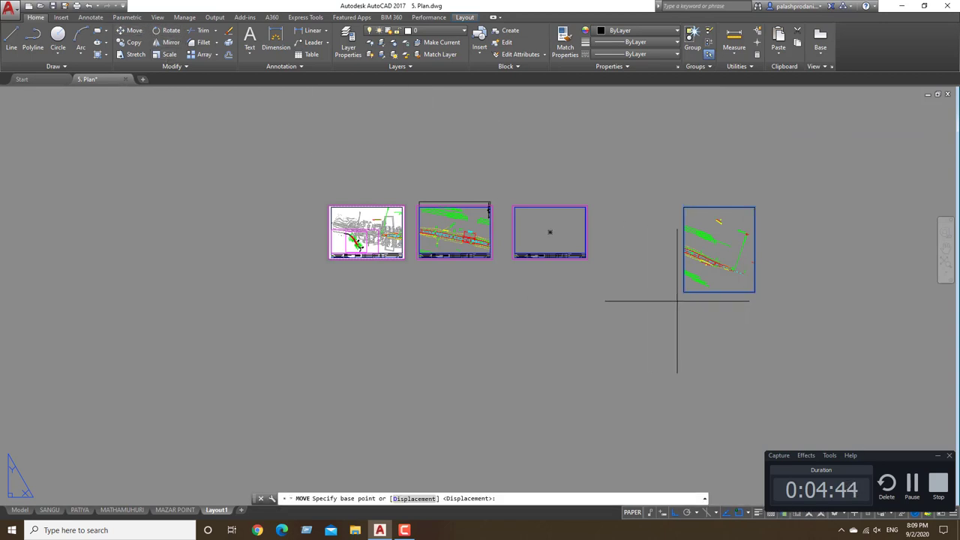
click(683, 291)
scroll(557, 272, up, 5)
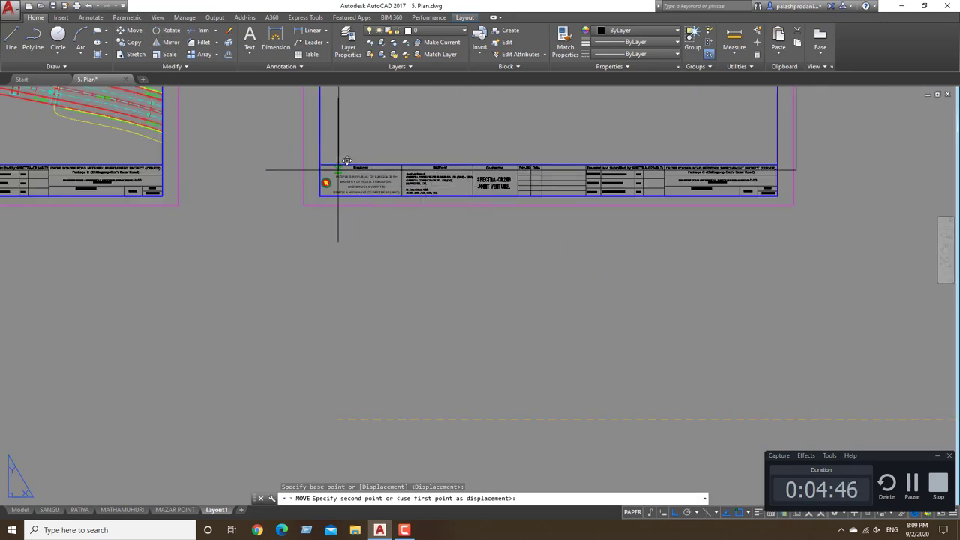
click(323, 162)
scroll(450, 225, down, 3)
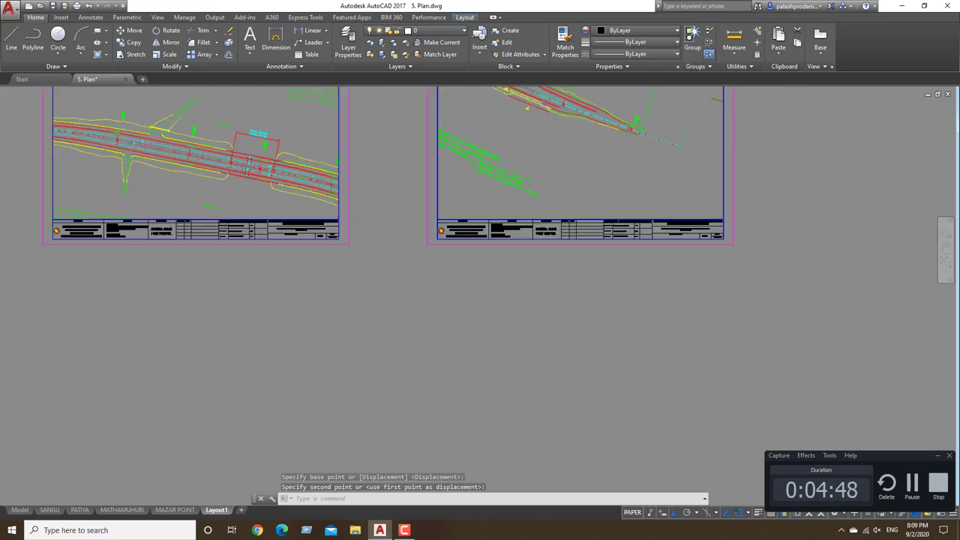
scroll(714, 275, down, 3)
scroll(722, 246, down, 2)
- Resize the viewport to fit above the title block and lower it into the frame
click(703, 184)
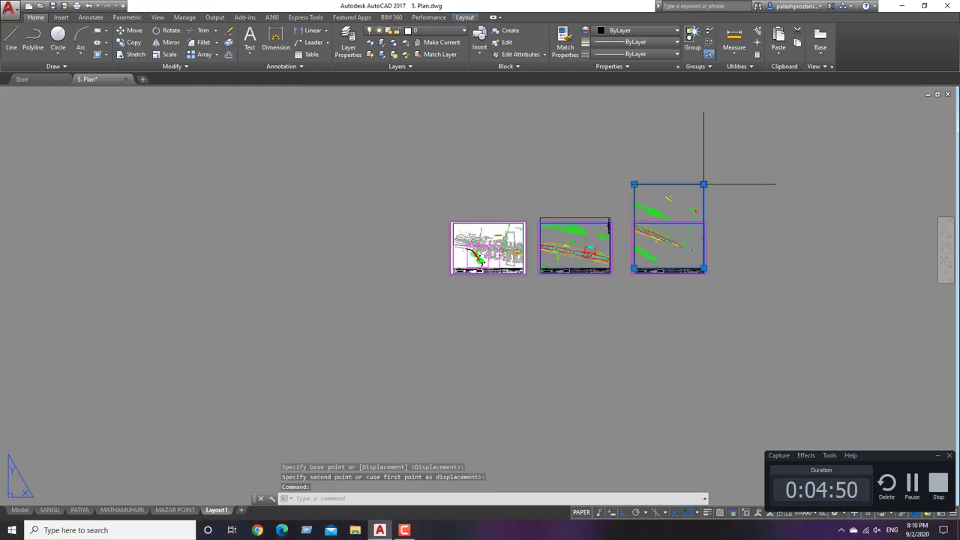
click(704, 184)
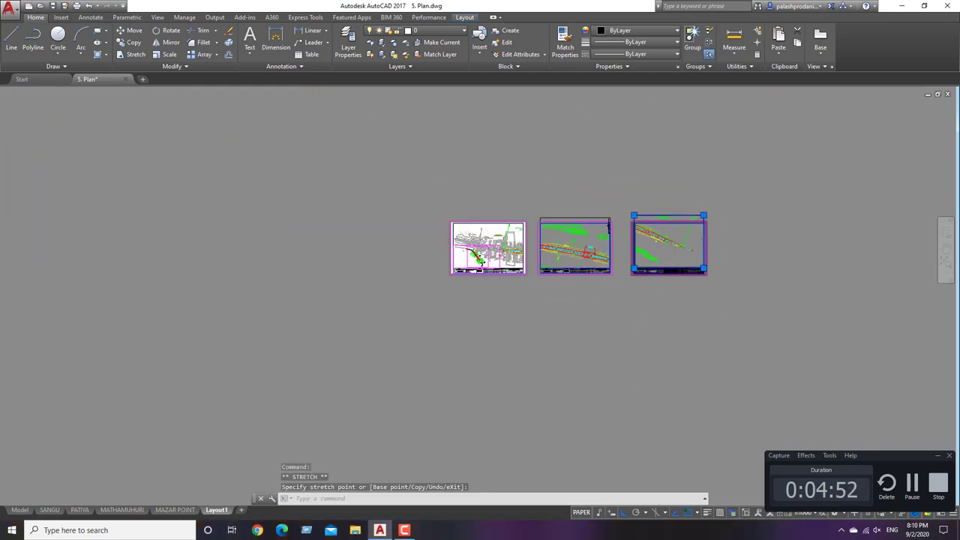
scroll(713, 271, up, 3)
click(700, 265)
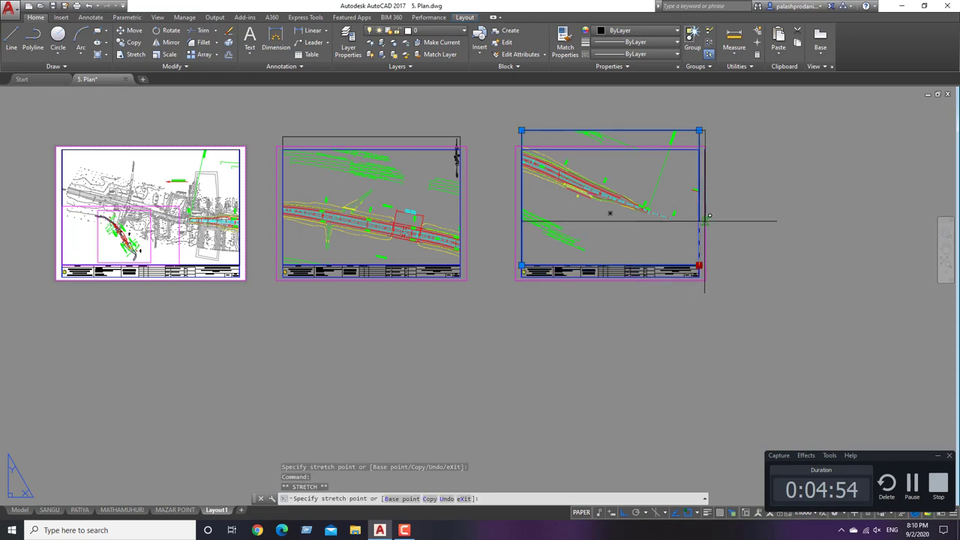
click(705, 216)
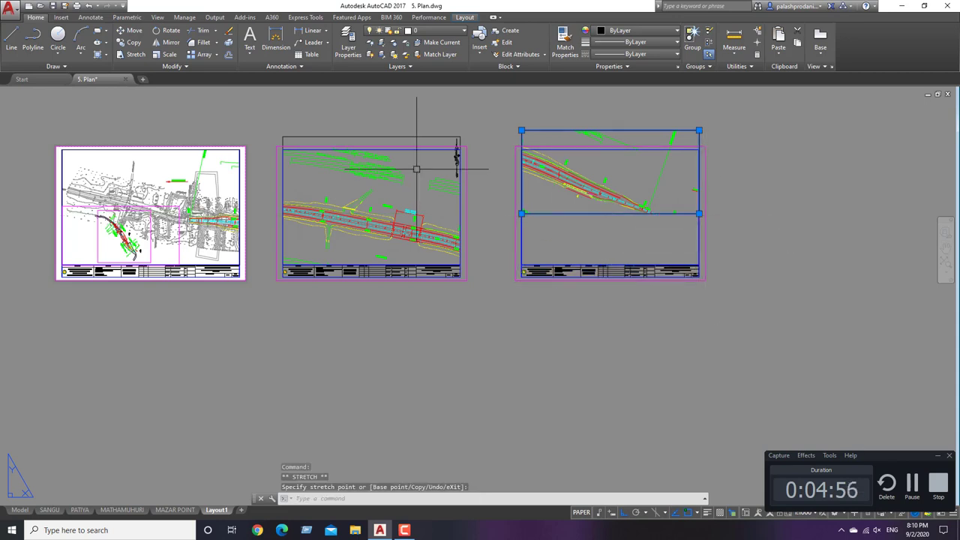
click(129, 30)
click(522, 214)
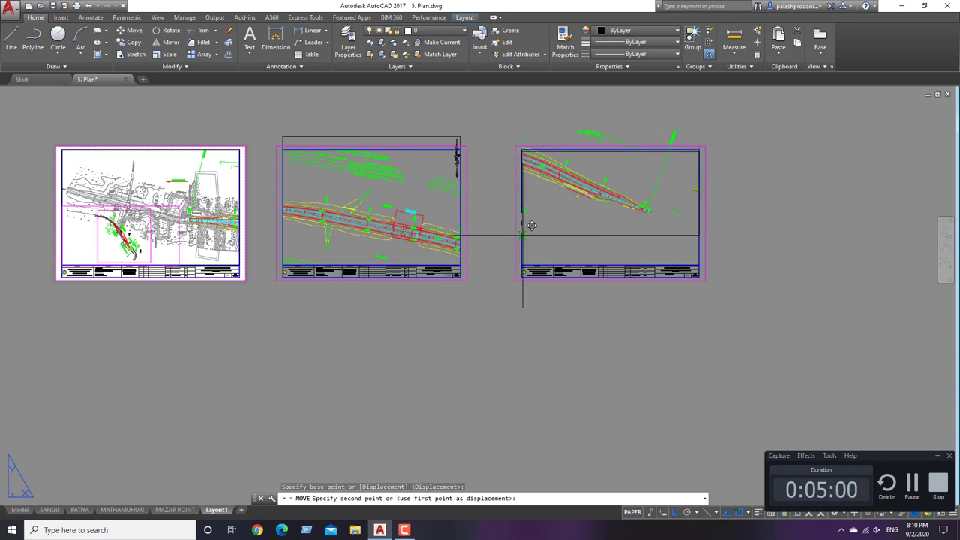
click(521, 268)
- Move the inset viewport from the left sheet into the third sheet's upper-right corner
key(Escape)
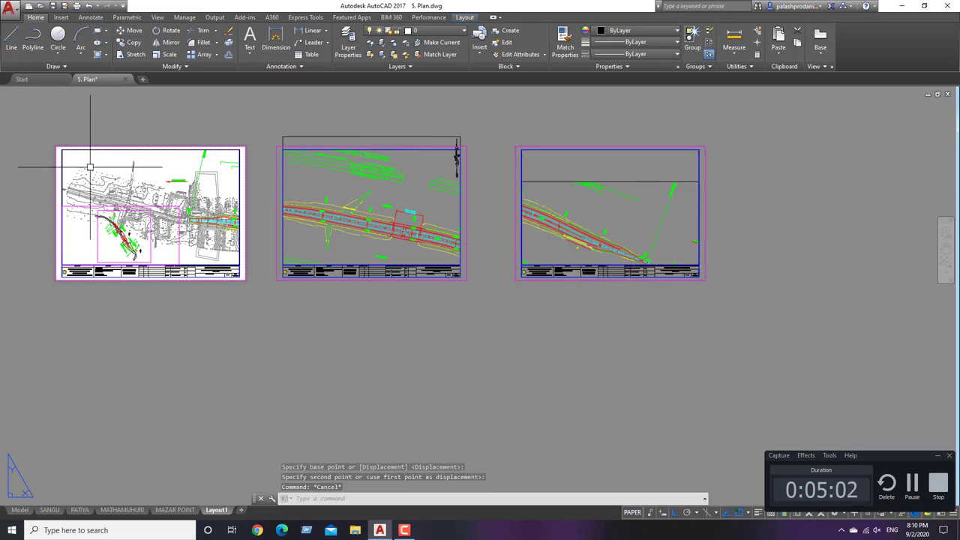
click(92, 244)
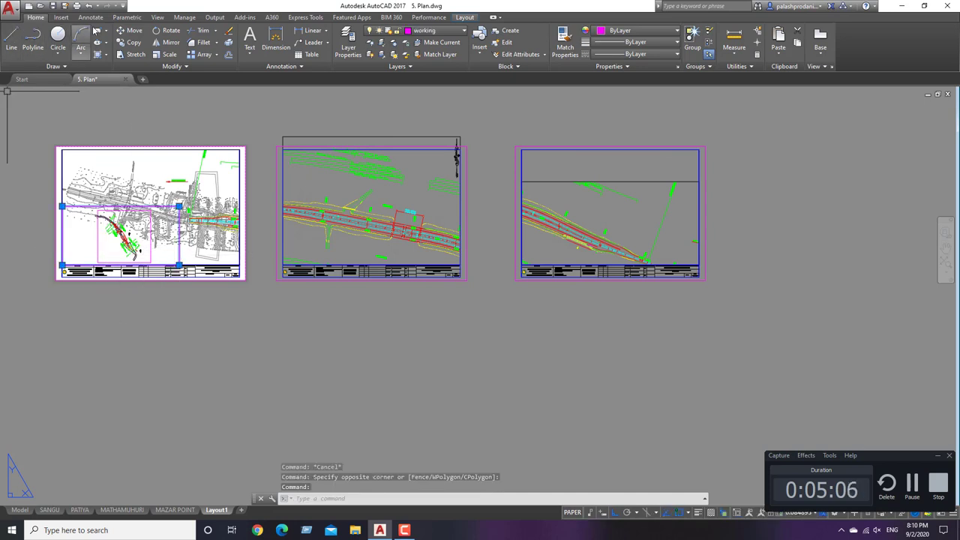
click(137, 32)
click(178, 264)
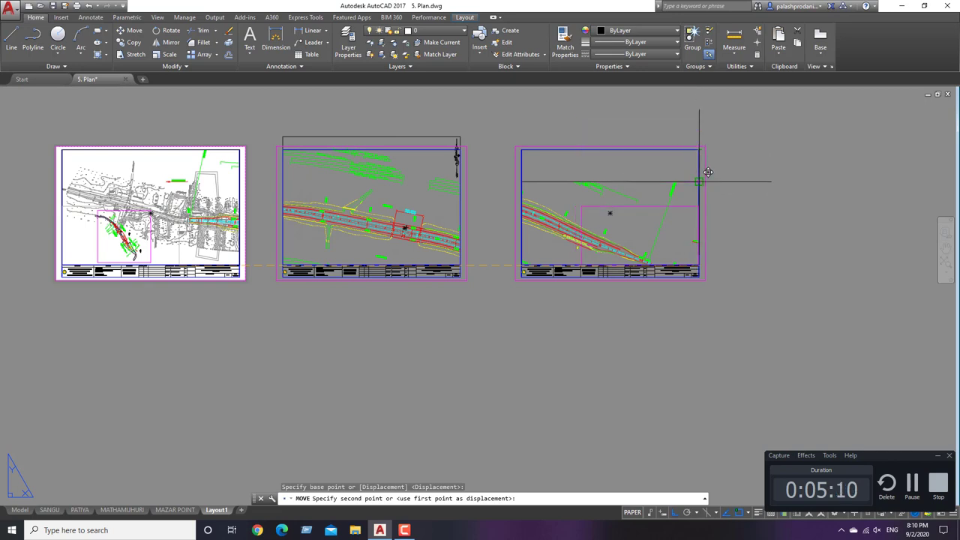
key(Escape)
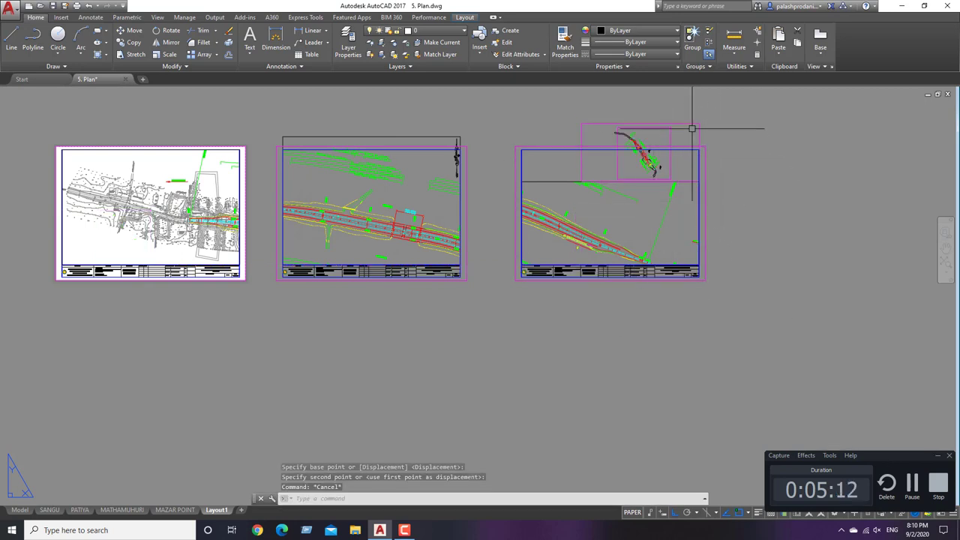
click(691, 129)
click(134, 33)
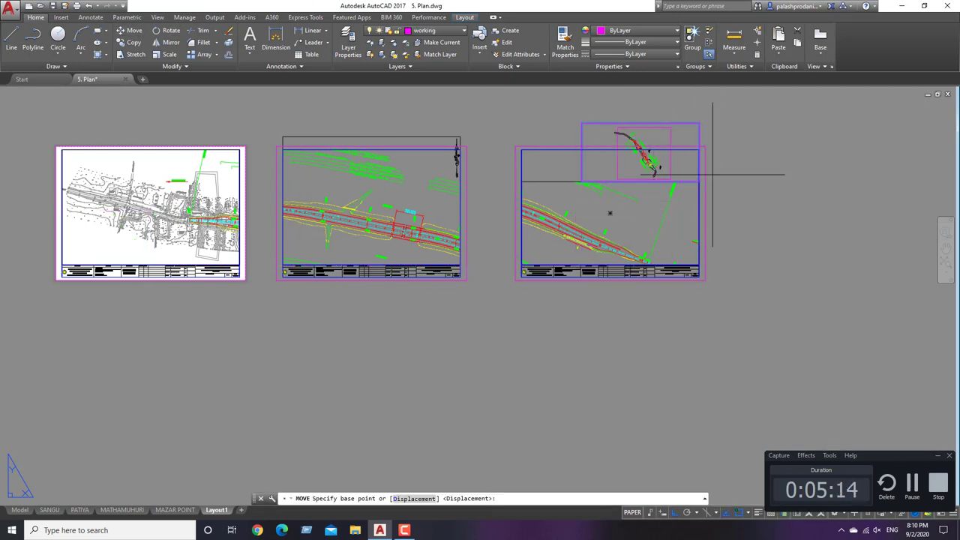
click(702, 125)
click(700, 154)
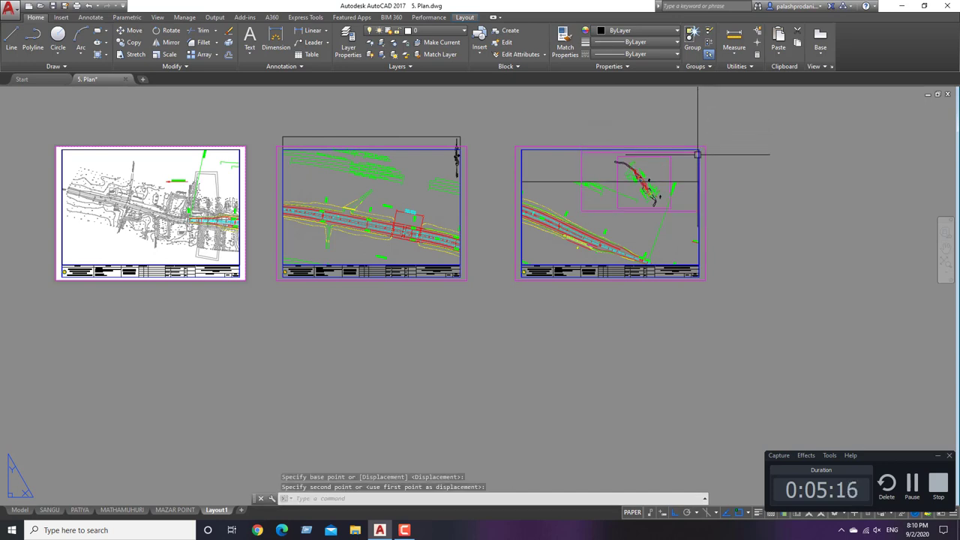